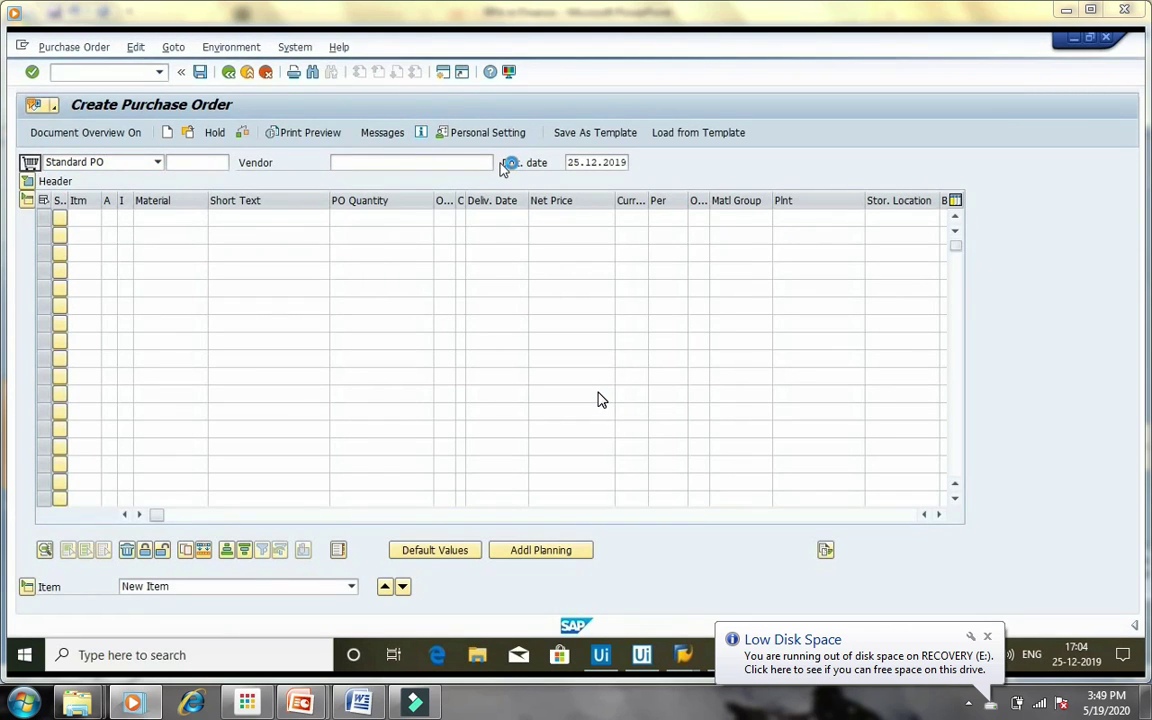
# Step: Look up the vendor by vendor number, enter it in the standard purchase order and expand the header data
pyautogui.press('F4')
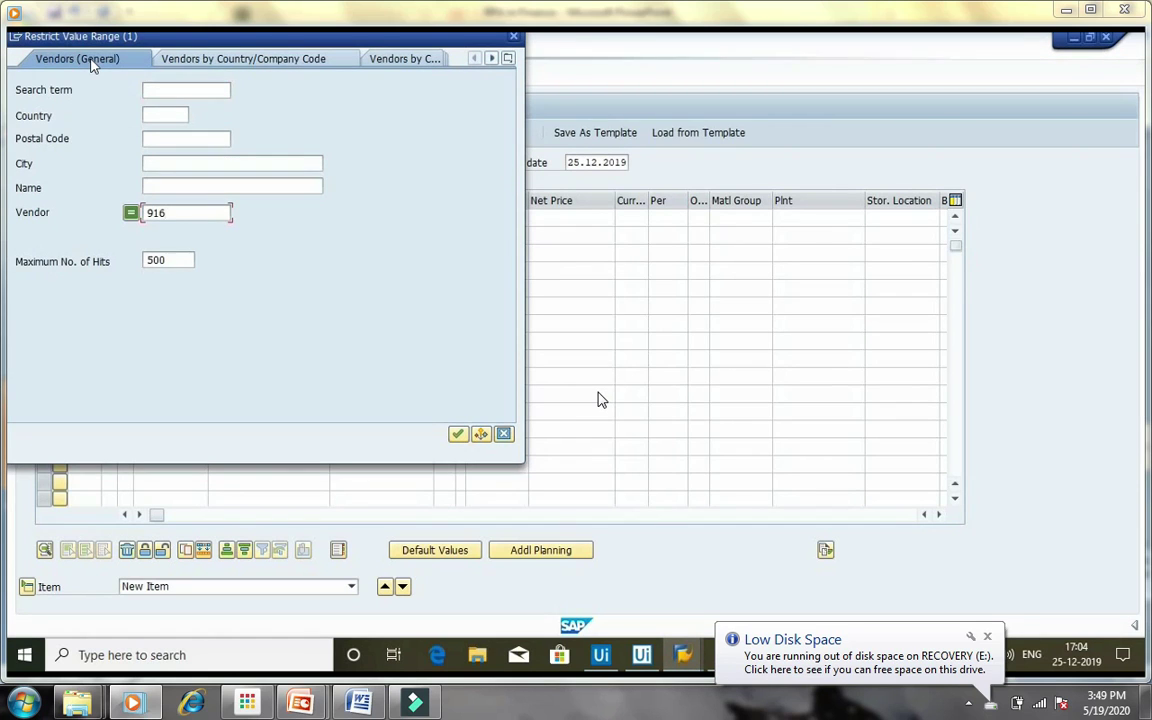
pyautogui.press('Return')
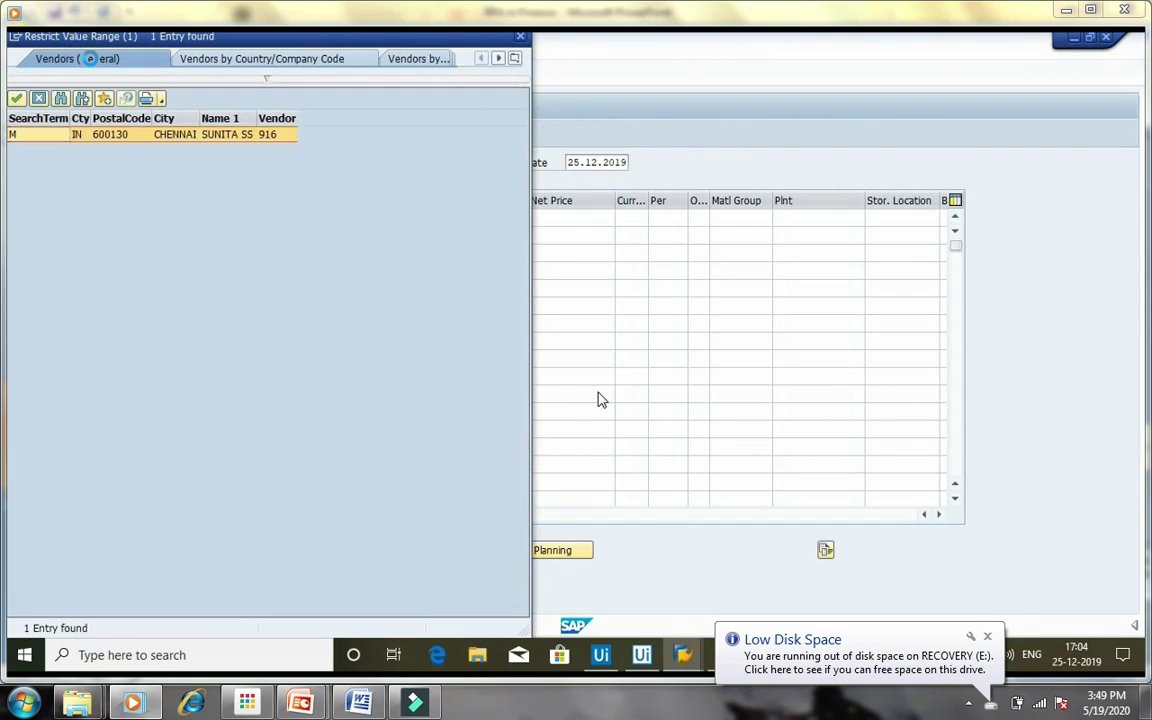
pyautogui.press('Return')
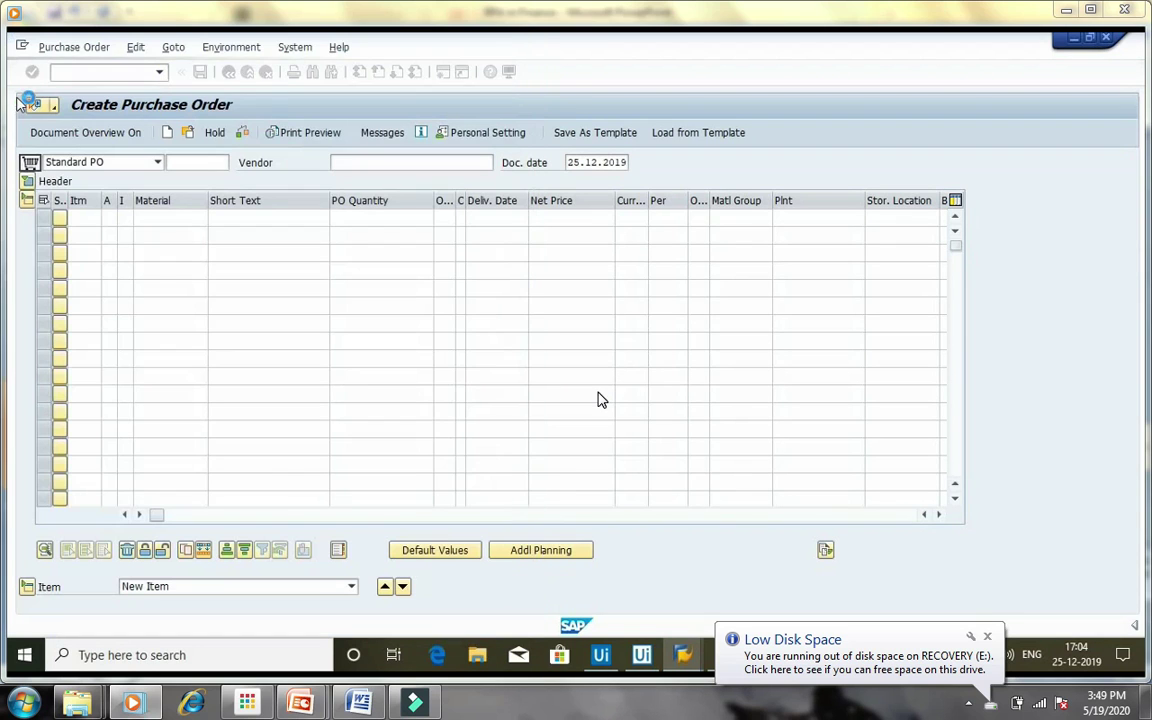
pyautogui.press('Return')
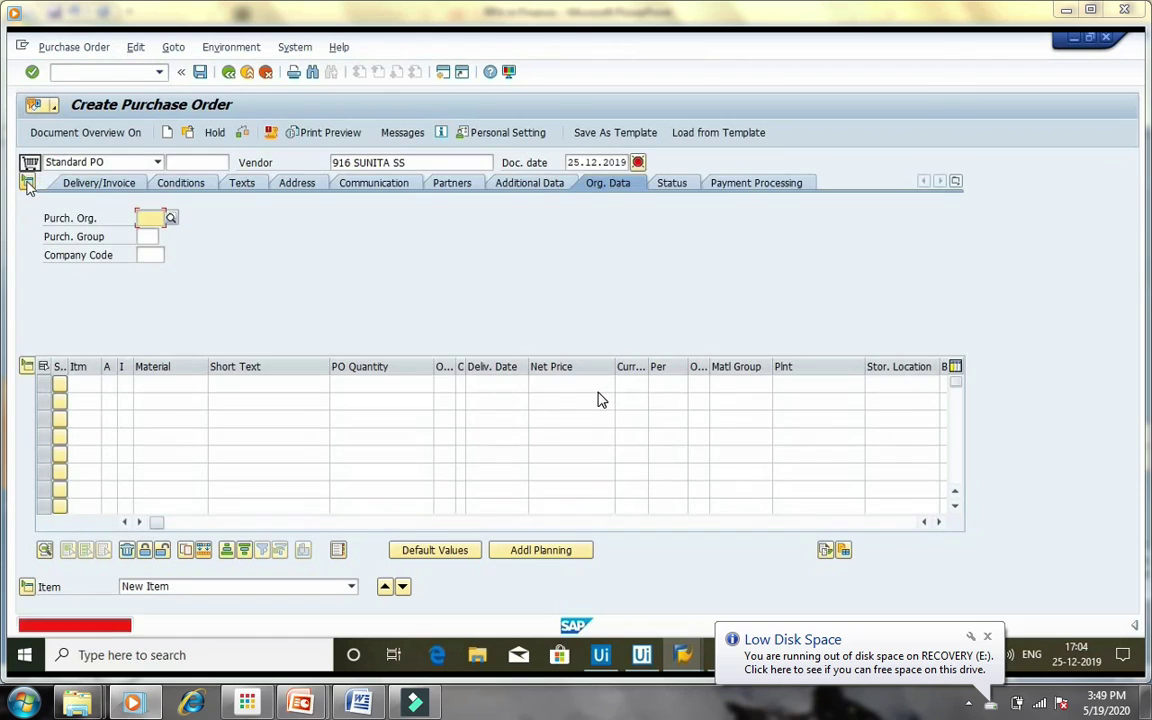
# Step: Set the payment terms in the delivery and invoice data to K30, within 30 days due net
pyautogui.click(956, 182)
pyautogui.click(1025, 202)
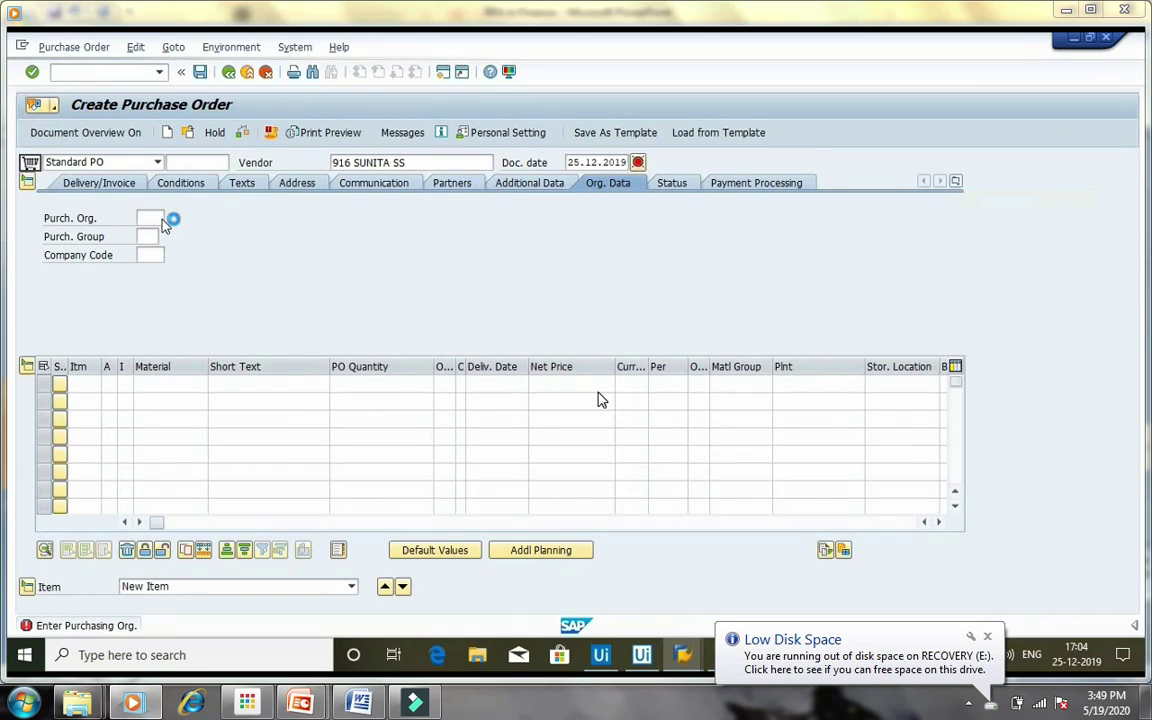
pyautogui.click(184, 218)
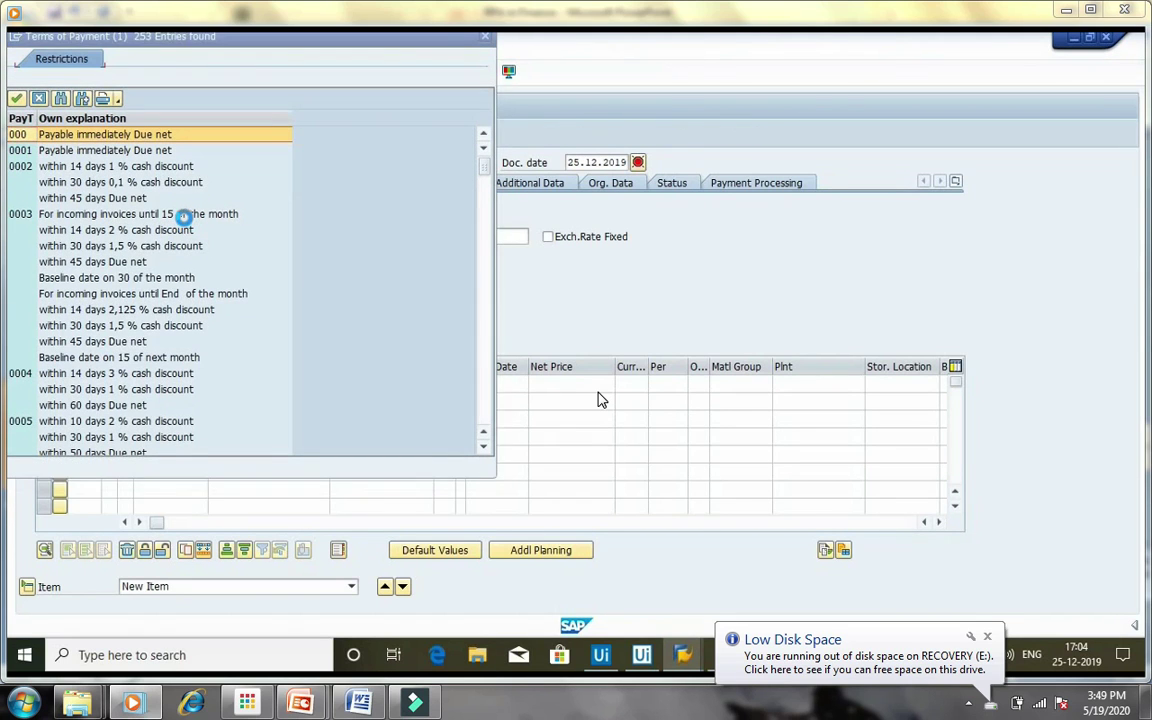
pyautogui.click(60, 99)
pyautogui.write('K30')
pyautogui.press('Return')
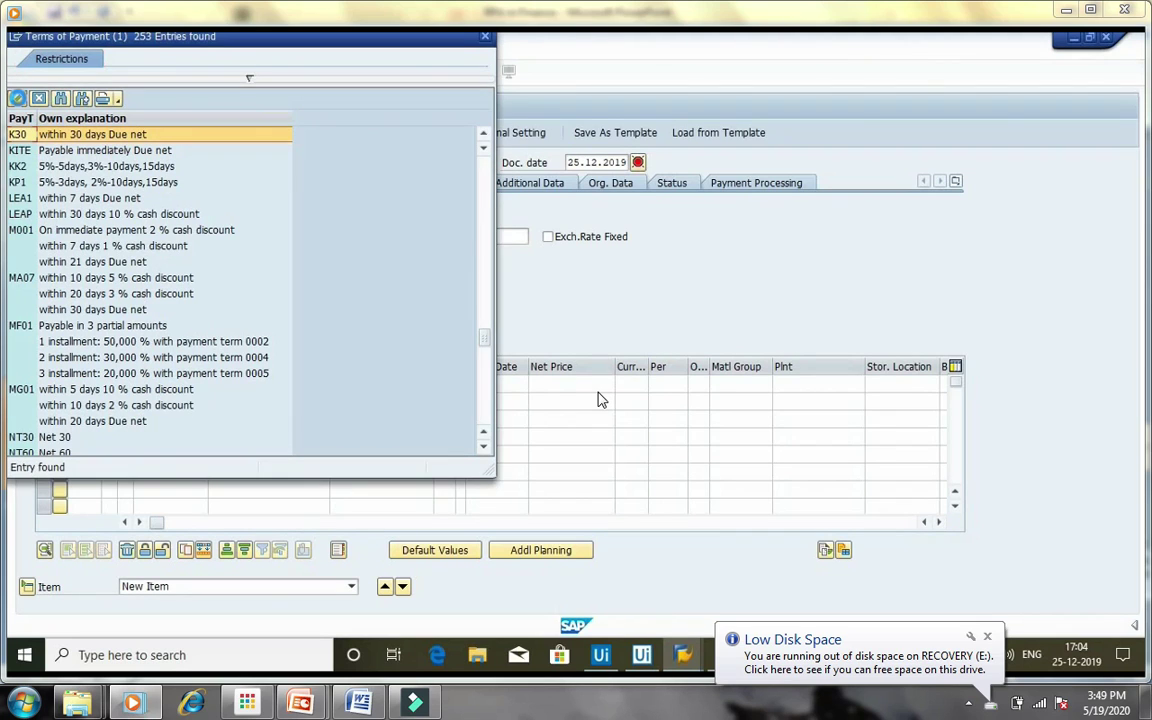
pyautogui.click(19, 100)
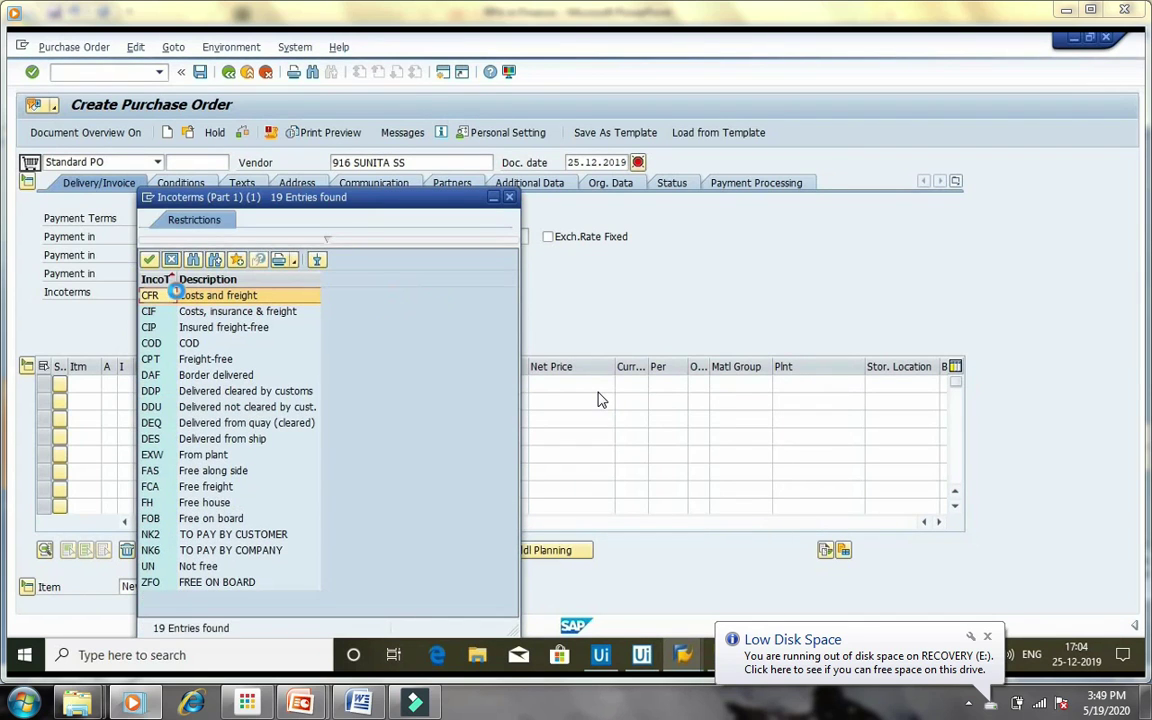
# Step: Set the order's Incoterms to COD and its currency to INR
pyautogui.click(194, 260)
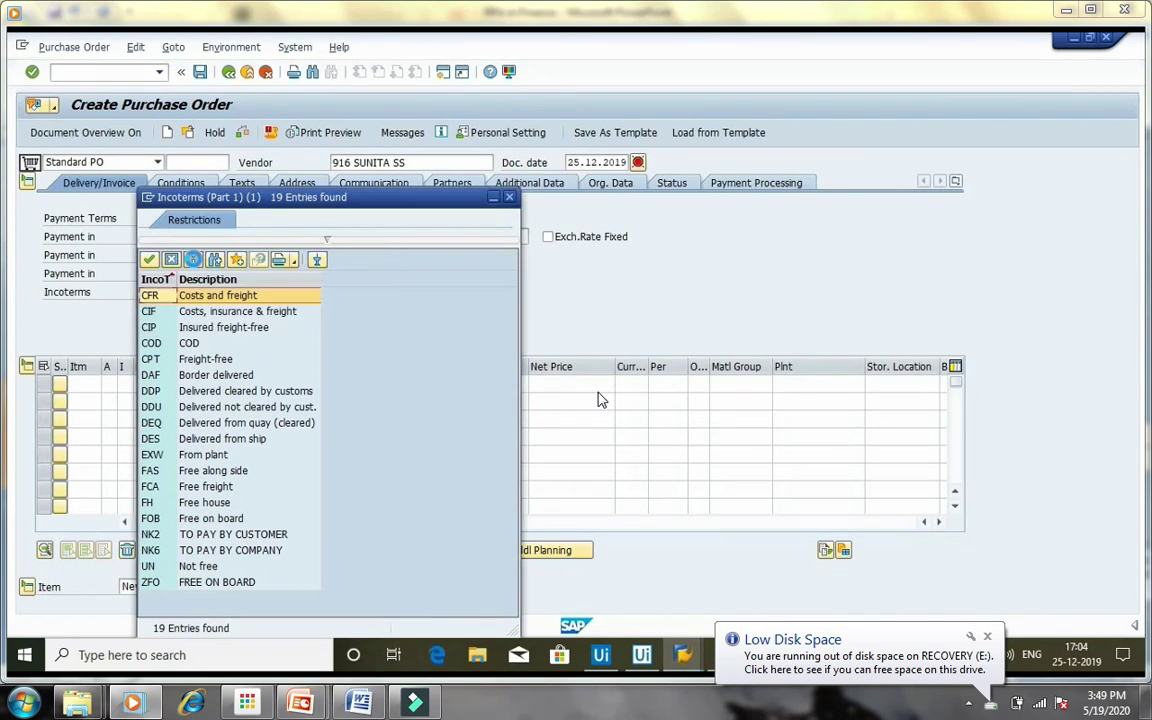
pyautogui.doubleClick(157, 343)
pyautogui.click(471, 217)
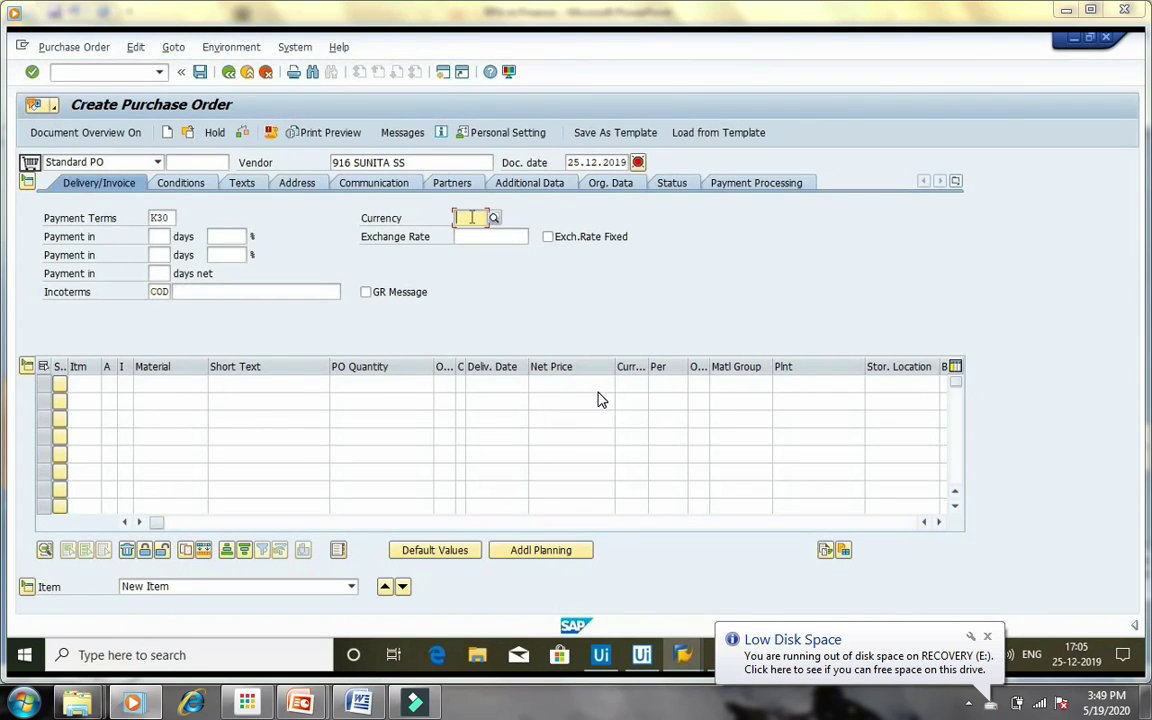
pyautogui.write('INR')
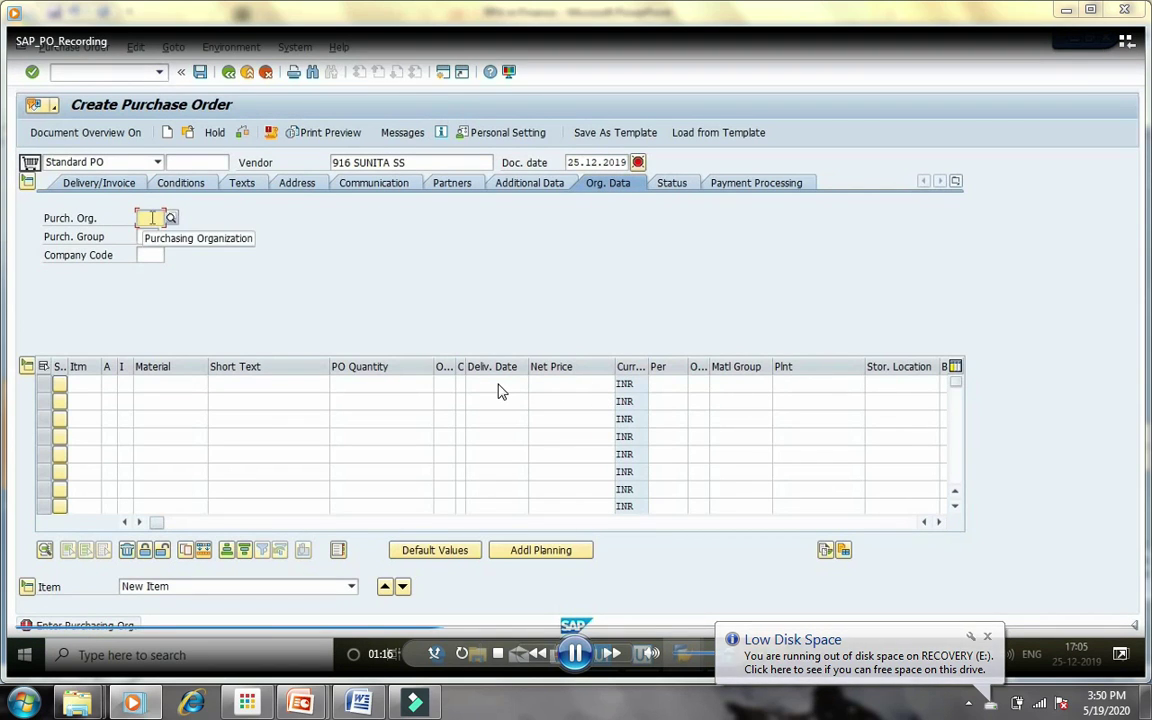
# Step: Restrict the purchasing organization search to MRPO and assign it in the organizational data
pyautogui.click(170, 218)
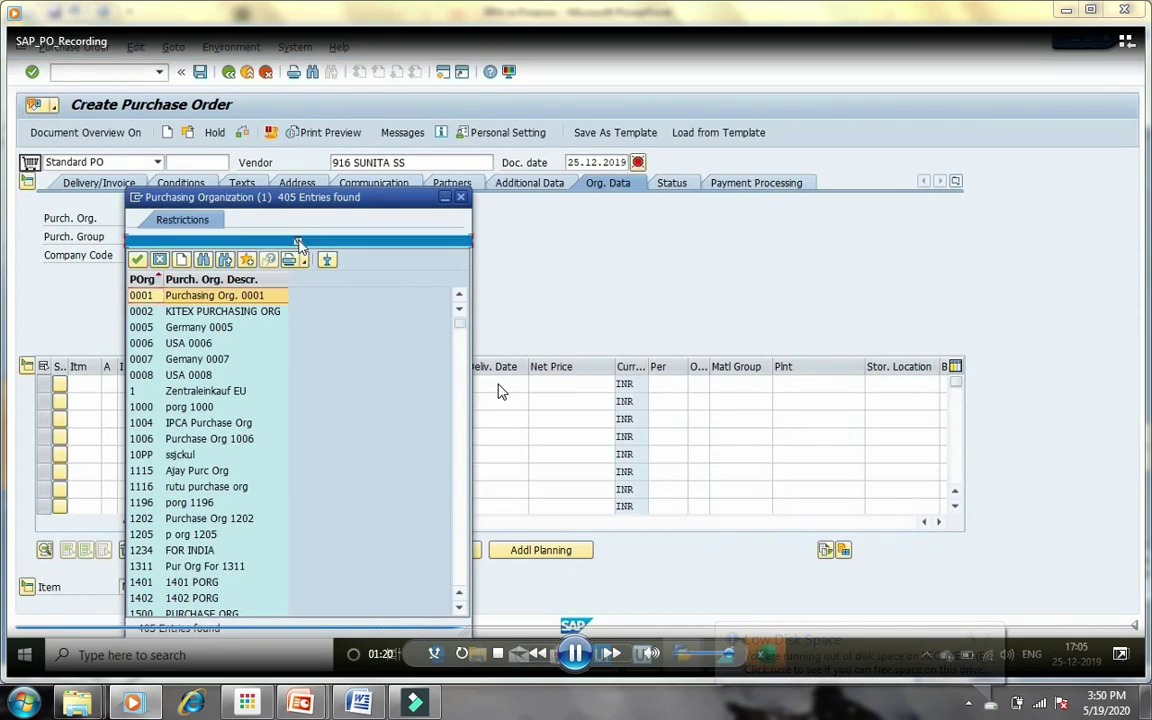
pyautogui.write('0001')
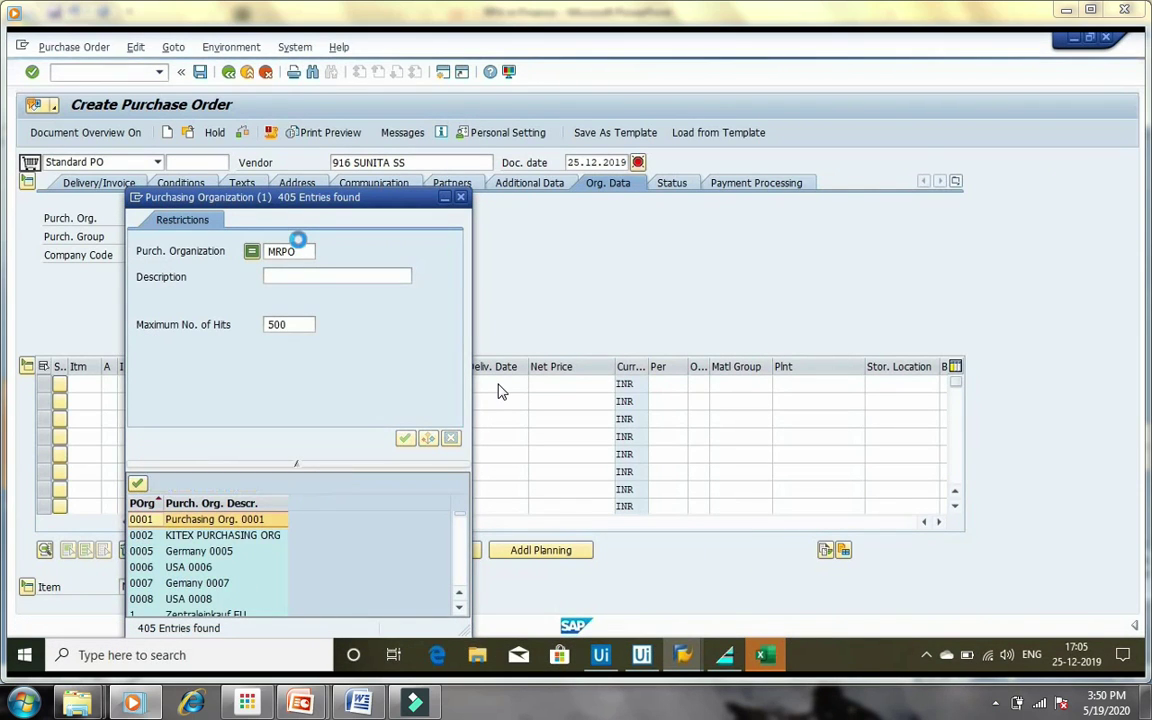
pyautogui.press('Return')
pyautogui.click(139, 262)
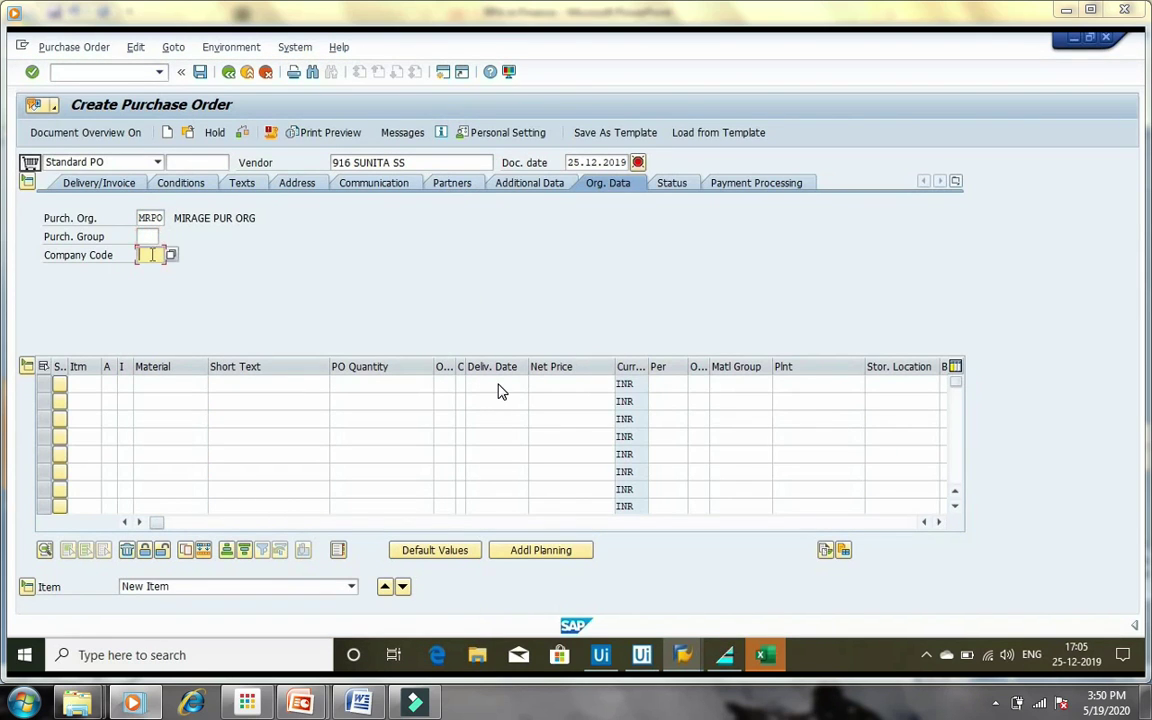
# Step: Search for company code SS11 and assign it in the organizational data
pyautogui.click(160, 258)
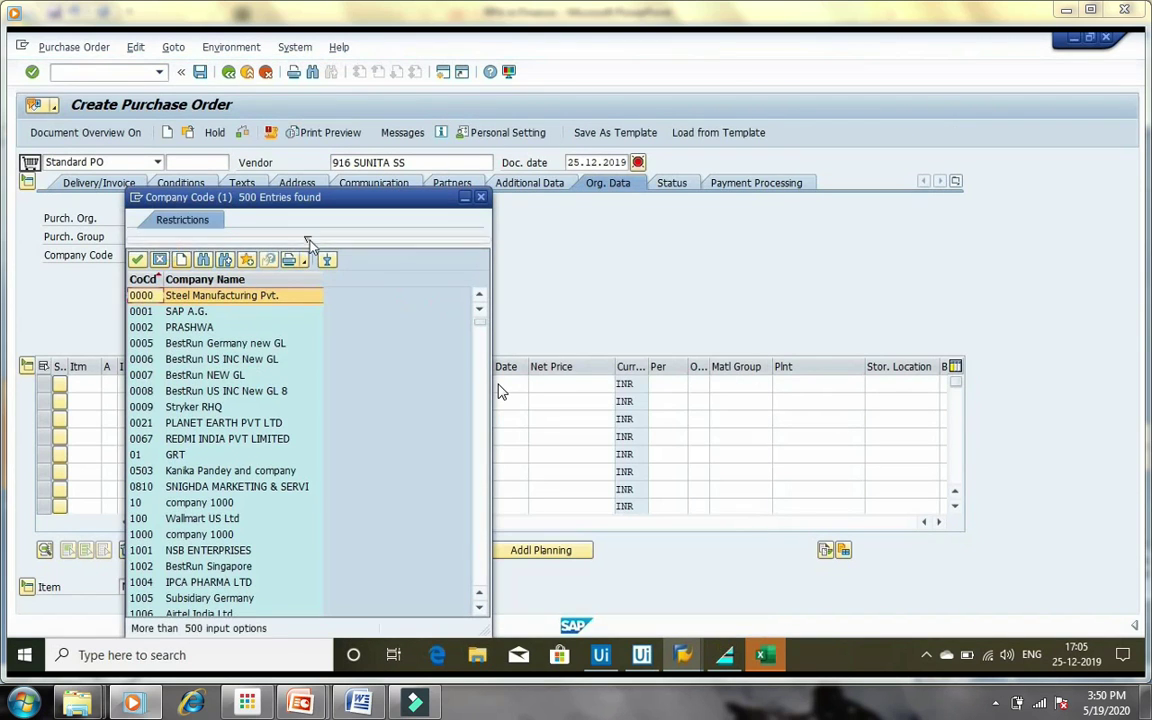
pyautogui.write('SS11')
pyautogui.press('Return')
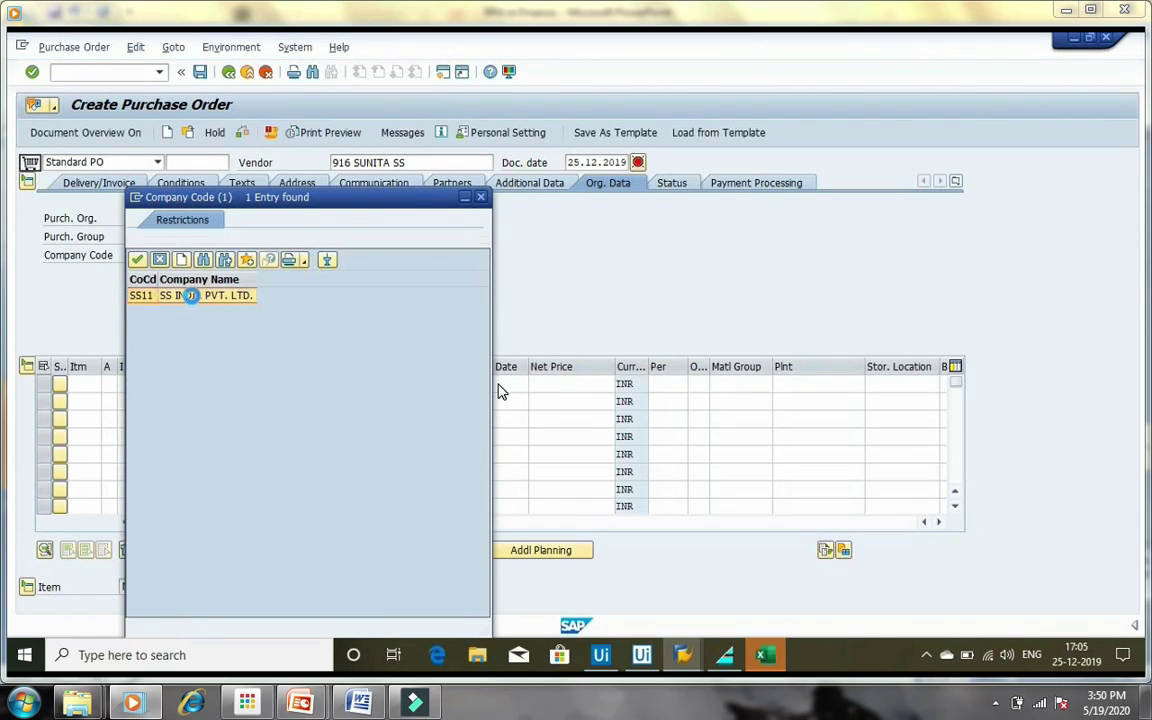
pyautogui.doubleClick(190, 295)
# Step: Fill the first order item with material MRG2002, PO quantity 1 and net price 10
pyautogui.write('MRG2002')
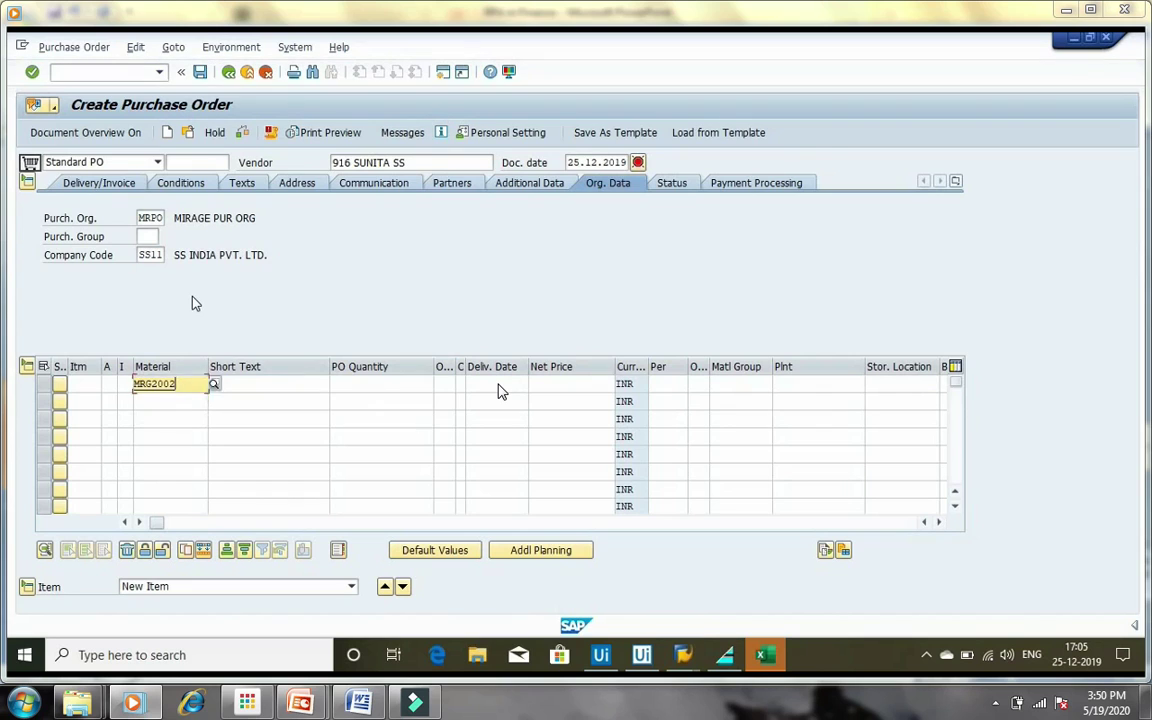
pyautogui.press('Tab')
pyautogui.press('Tab')
pyautogui.write('1')
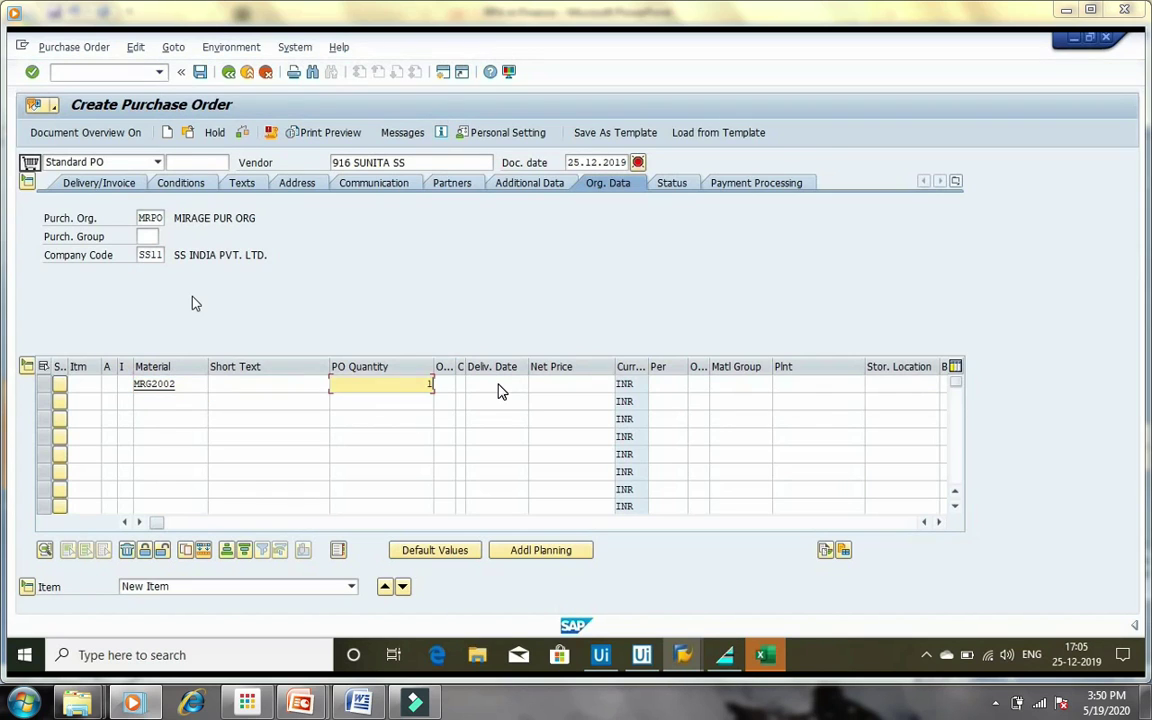
pyautogui.press('Tab')
pyautogui.press('Tab')
pyautogui.press('Tab')
pyautogui.press('Tab')
pyautogui.write('10')
# Step: Set the first item's plant to MRP1 and its material group to 101
pyautogui.press('Tab')
pyautogui.press('Tab')
pyautogui.press('Tab')
pyautogui.press('Tab')
pyautogui.press('Tab')
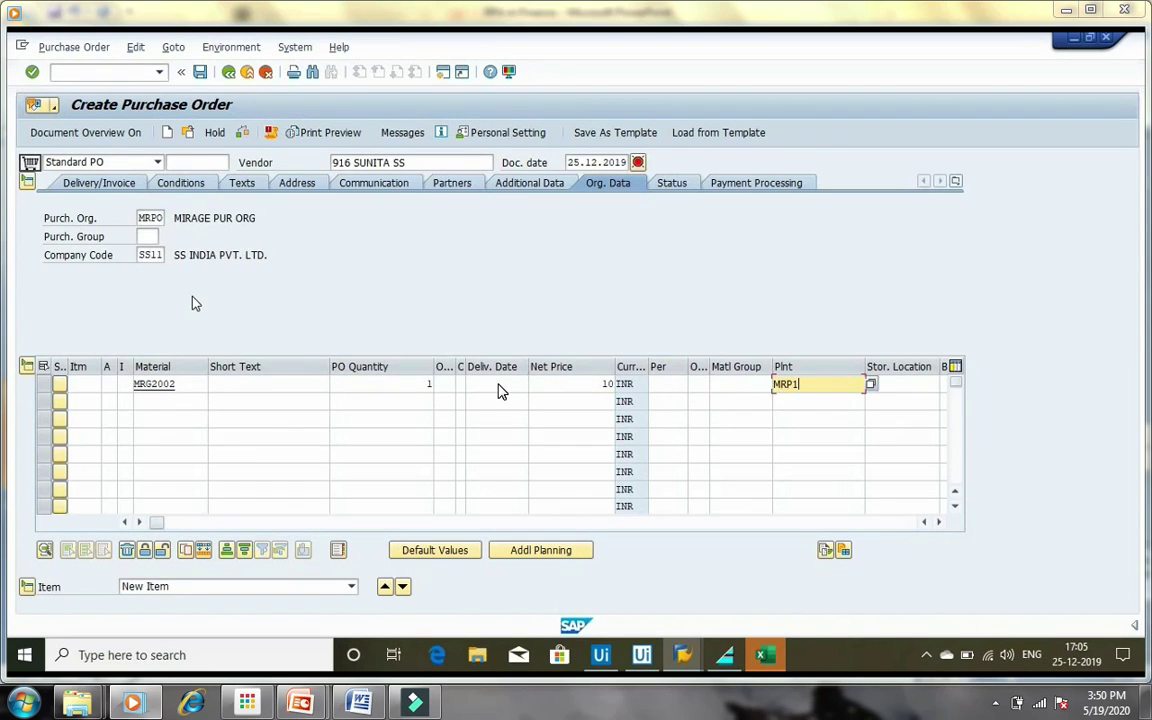
pyautogui.write('MRP1')
pyautogui.hotkey('shift', 'Tab')
pyautogui.write('101')
pyautogui.press('Return')
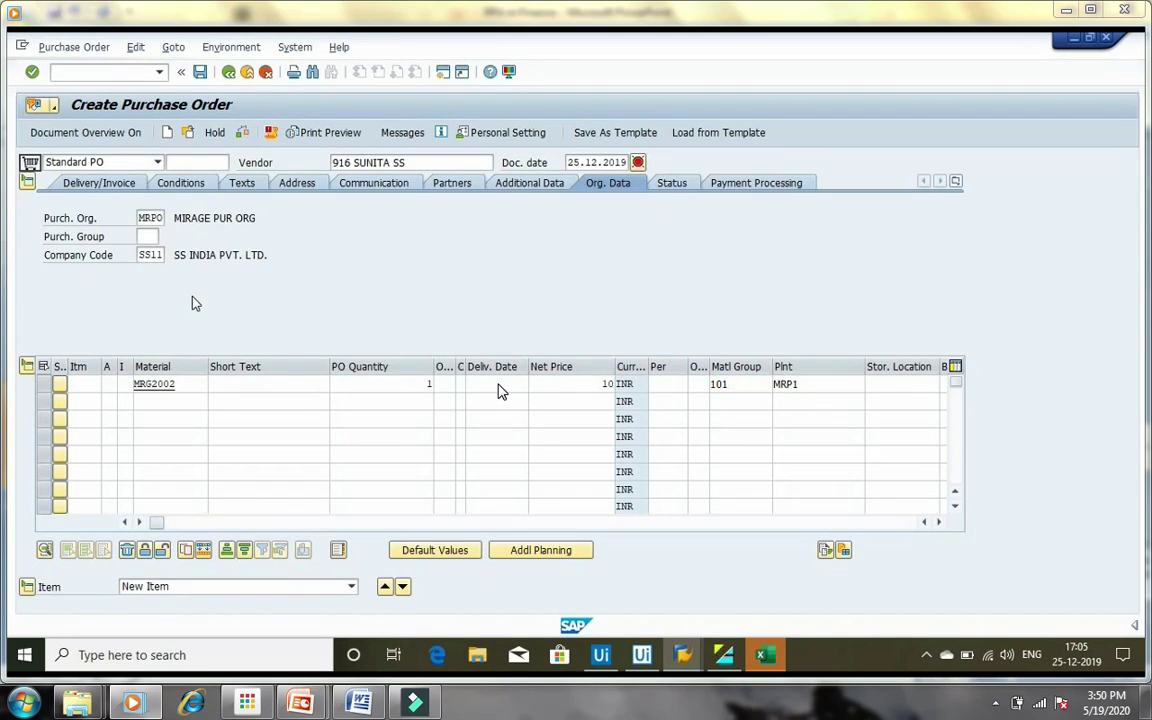
# Step: Save the purchase order by putting the faulty document on hold, and collapse the header data
pyautogui.click(201, 74)
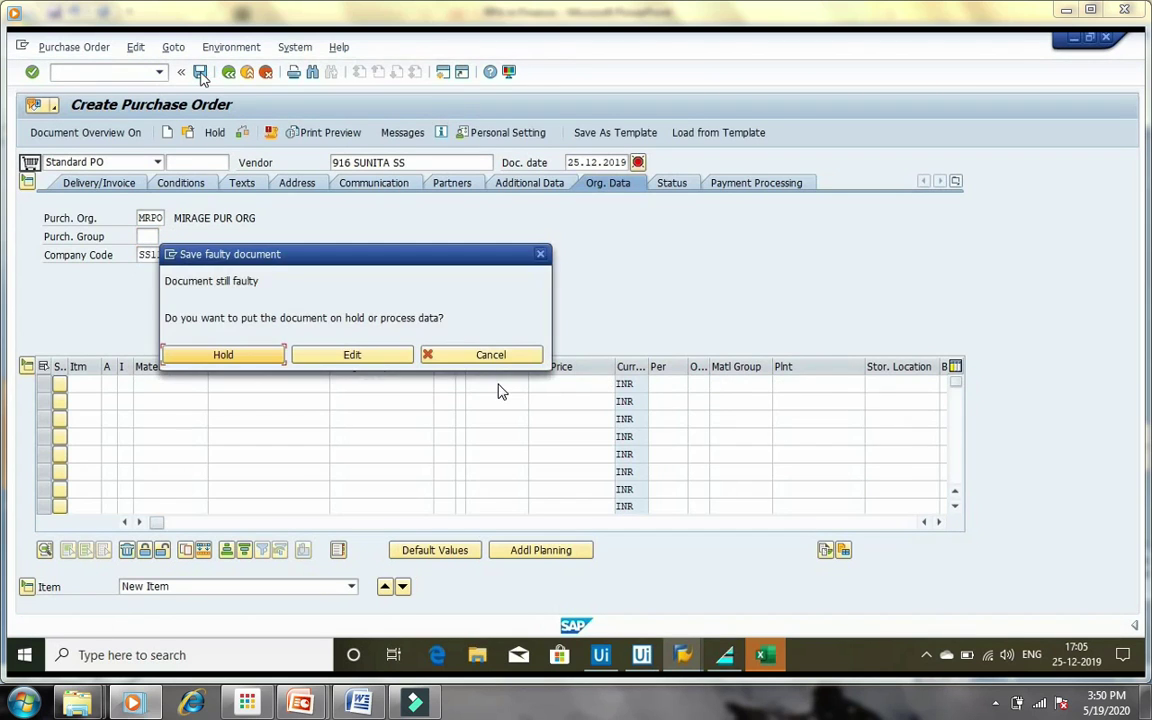
pyautogui.click(226, 357)
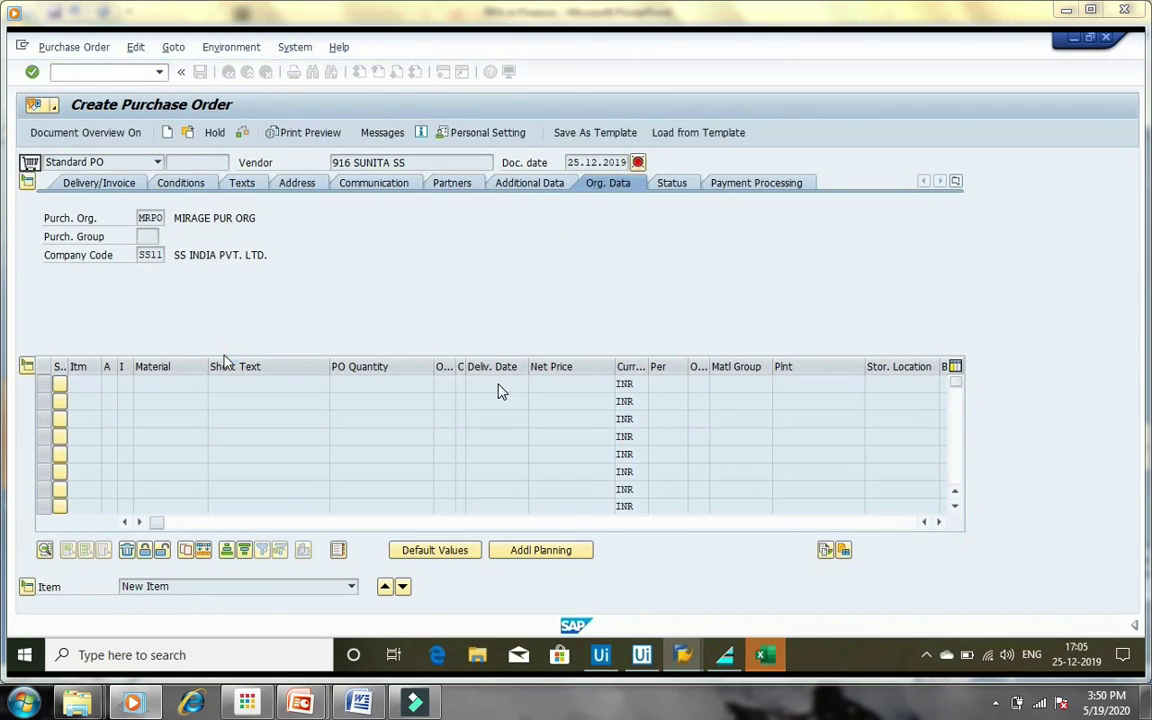
pyautogui.click(28, 184)
# Step: Look up the second vendor by vendor ID, enter it in the new purchase order and expand the header data
pyautogui.click(411, 163)
pyautogui.click(501, 165)
pyautogui.click(510, 163)
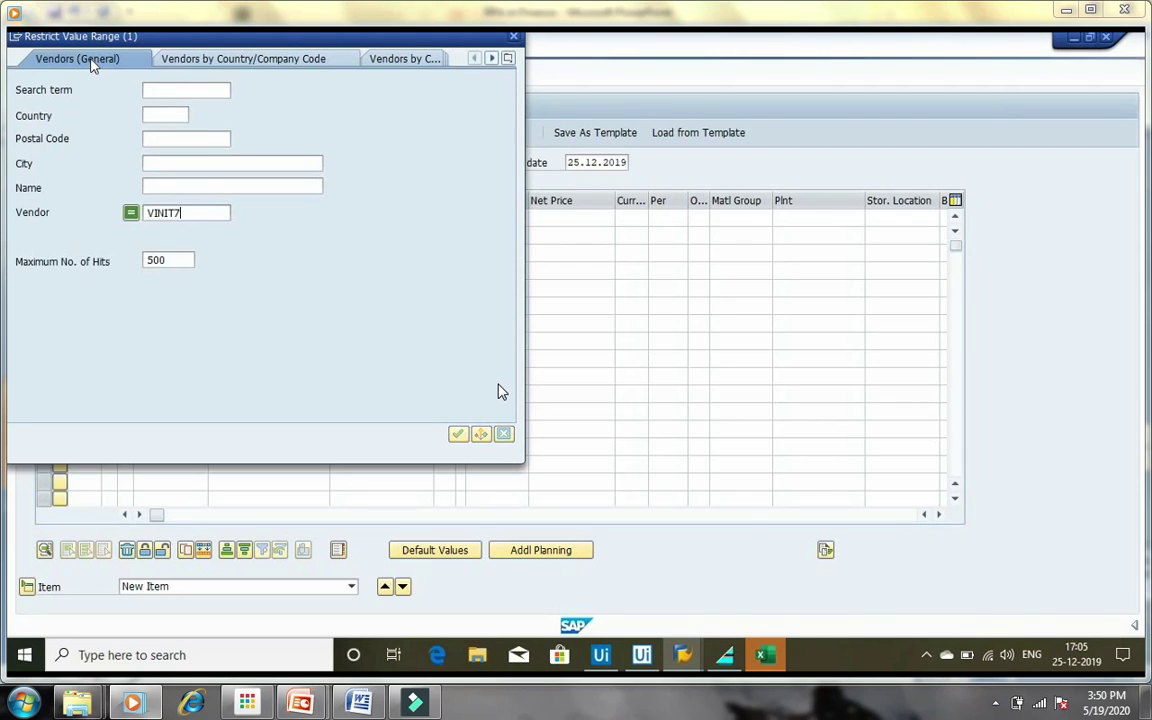
pyautogui.press('Return')
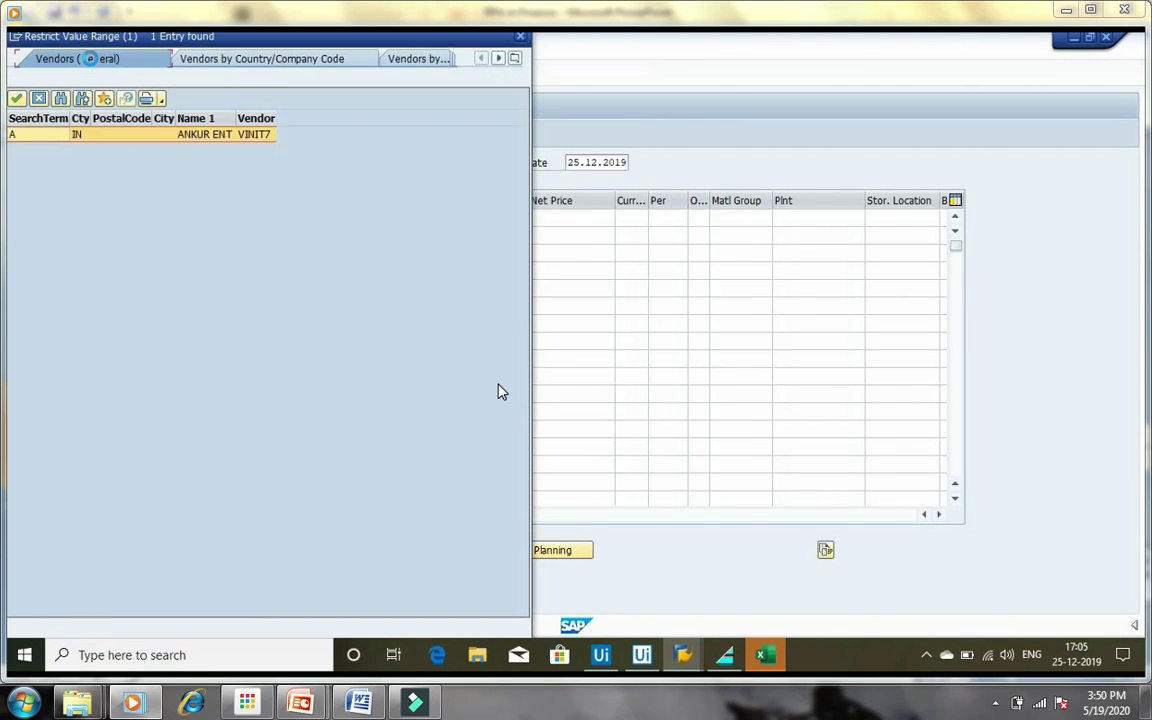
pyautogui.click(16, 98)
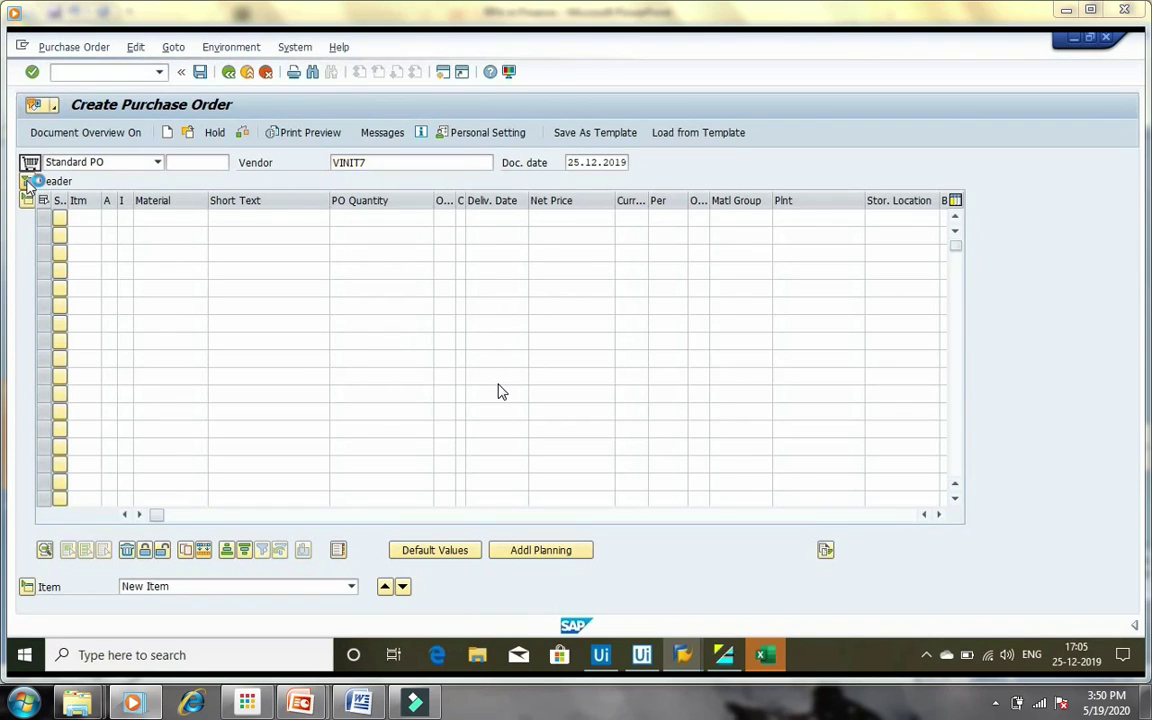
pyautogui.press('Return')
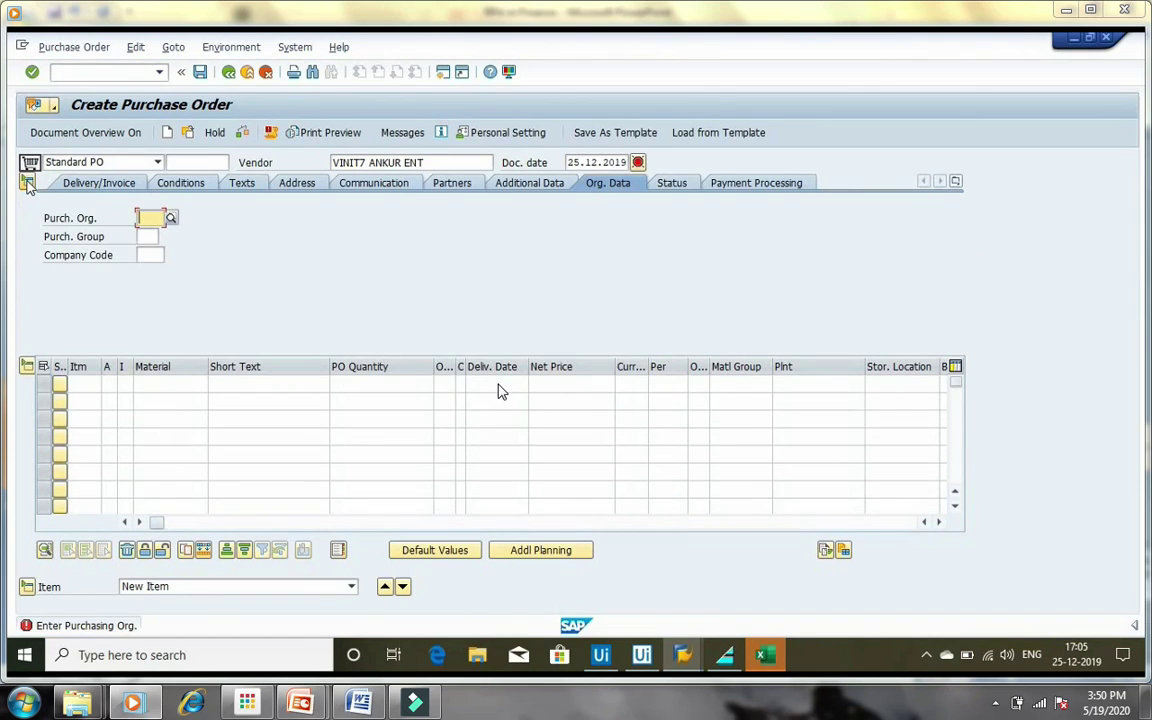
# Step: Set the second order's payment terms in the delivery and invoice data to K30
pyautogui.click(956, 182)
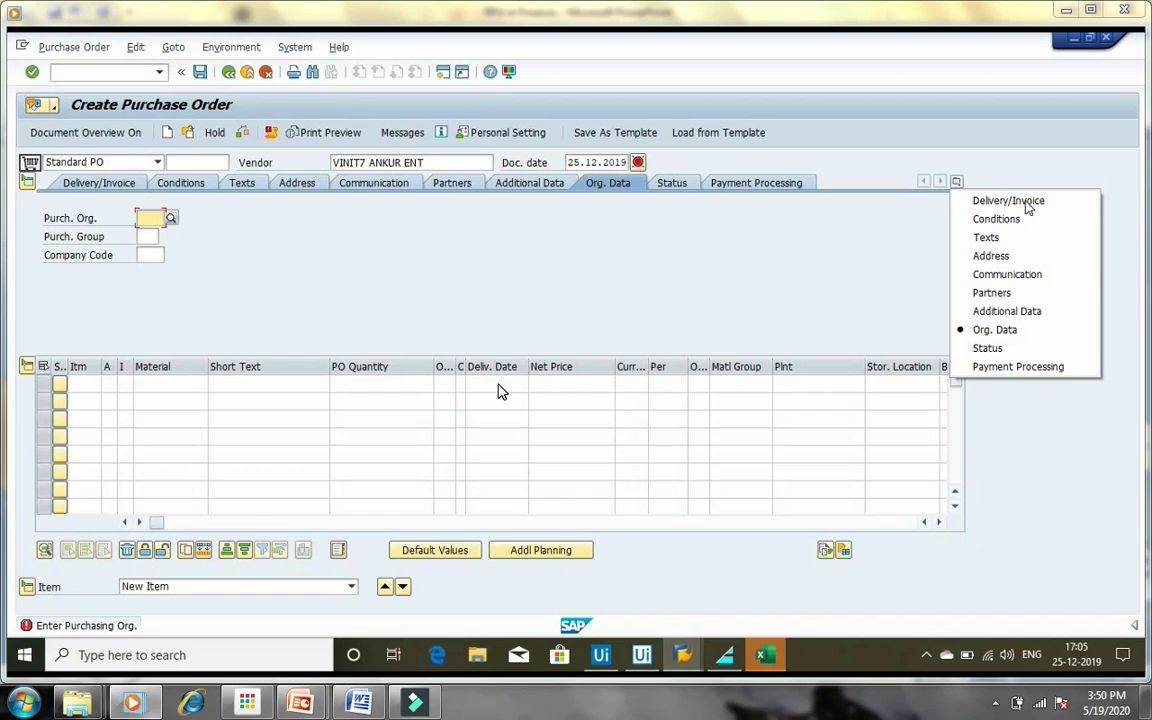
pyautogui.click(1028, 206)
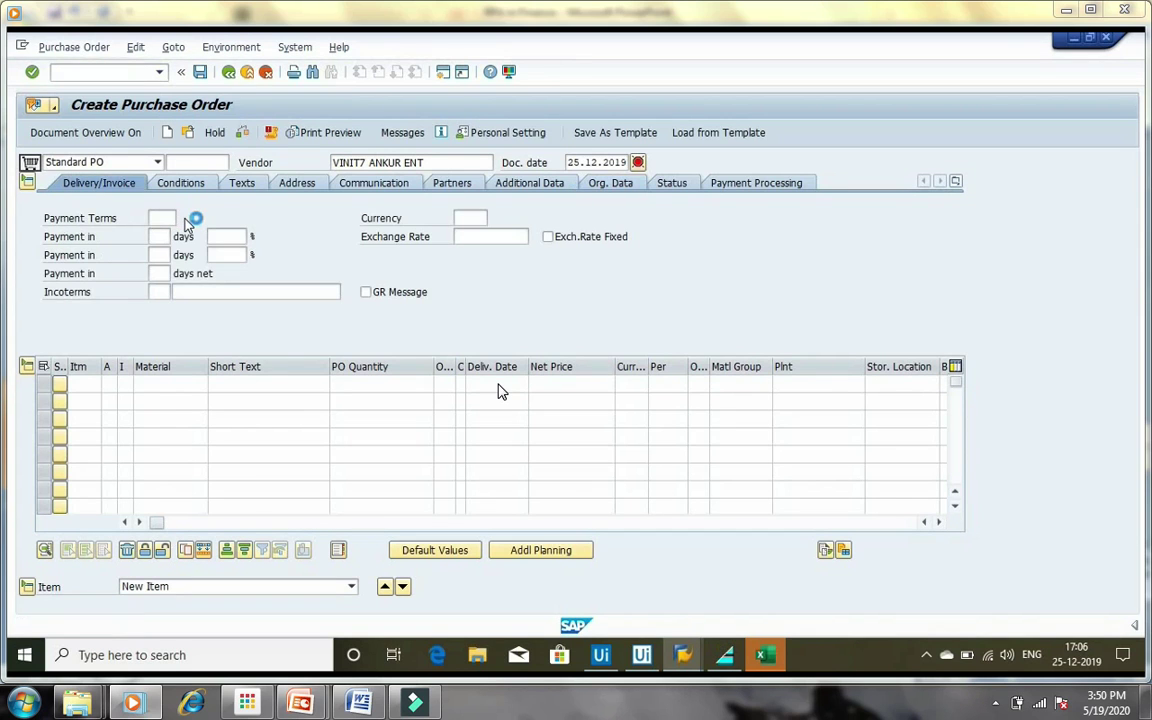
pyautogui.click(193, 219)
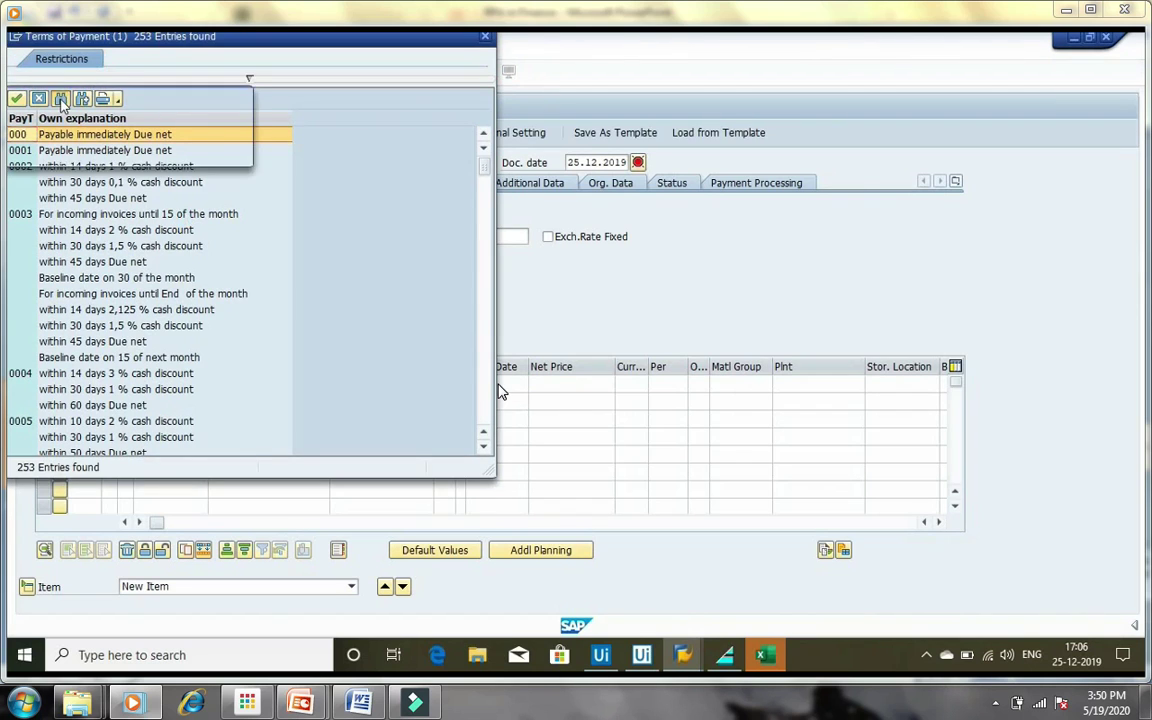
pyautogui.write('K30')
pyautogui.press('Return')
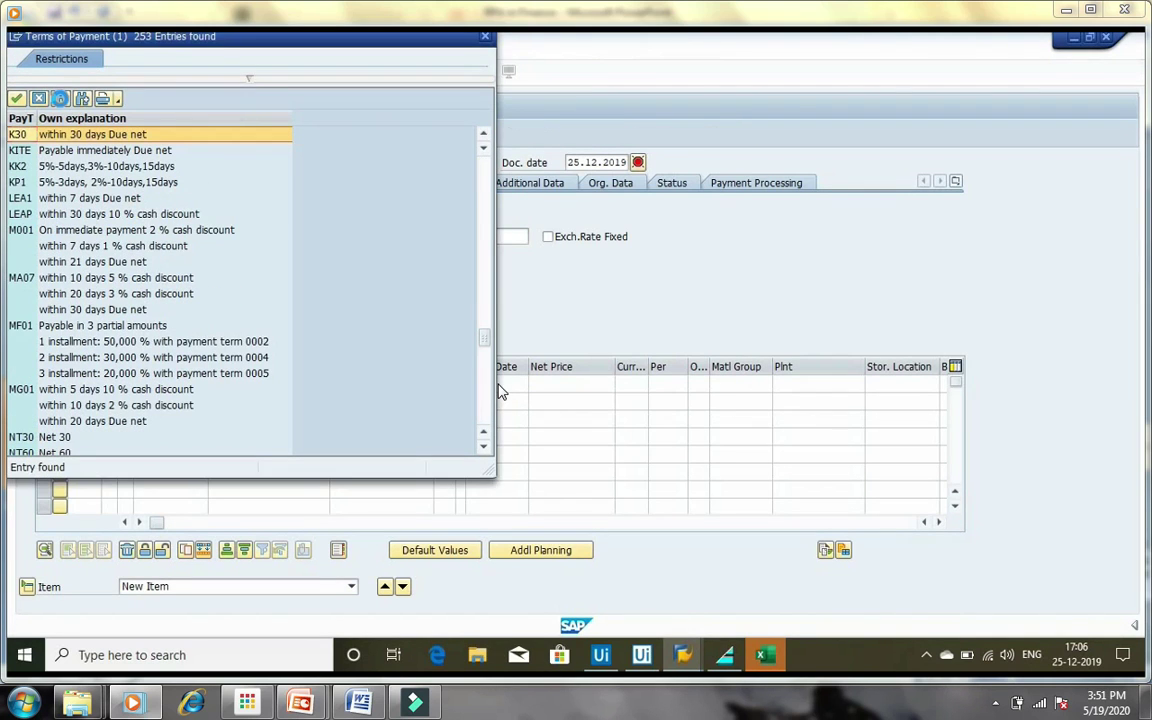
pyautogui.click(18, 100)
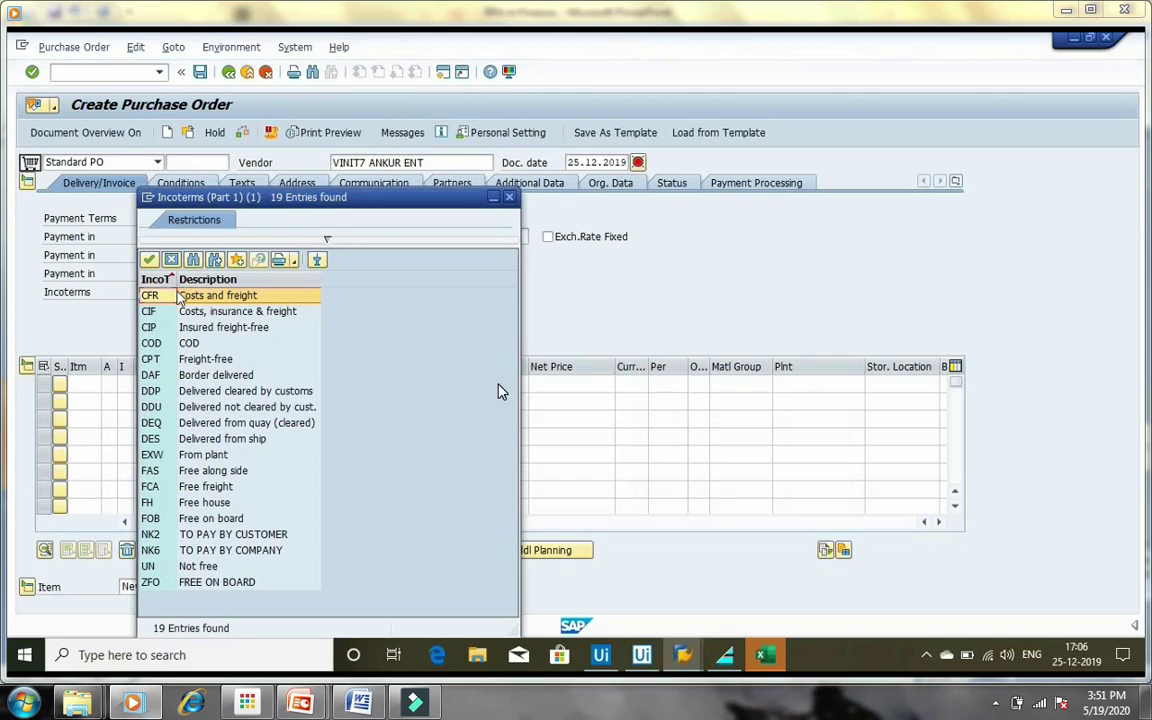
# Step: Choose COD as the second order's Incoterms and set its currency to INR
pyautogui.click(193, 260)
pyautogui.press('Return')
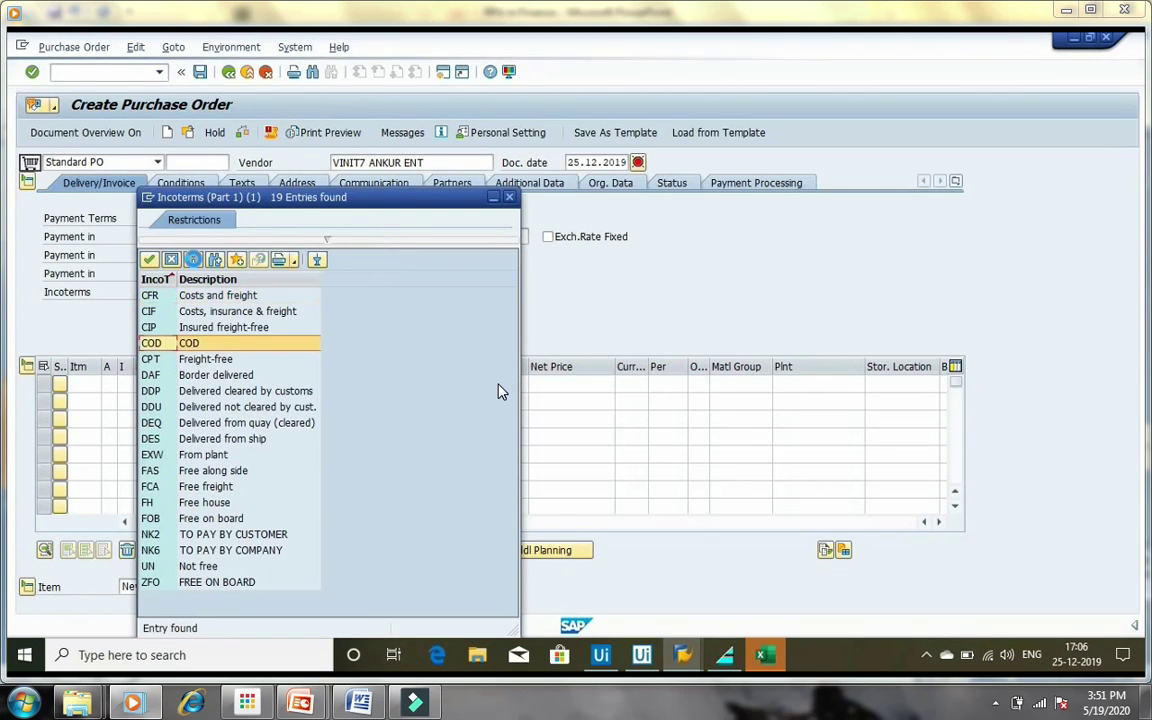
pyautogui.doubleClick(157, 343)
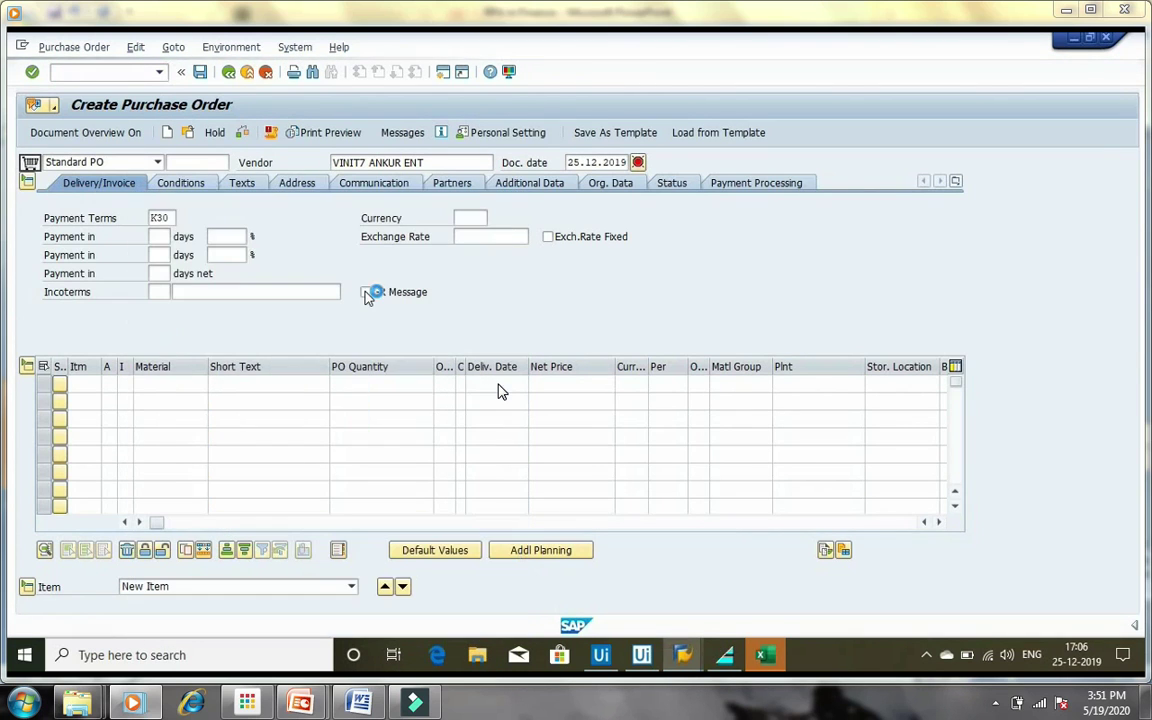
pyautogui.write('INR')
# Step: In the second order's organizational data, look up and enter purchasing organization SSPO, with purchasing group 000
pyautogui.click(618, 186)
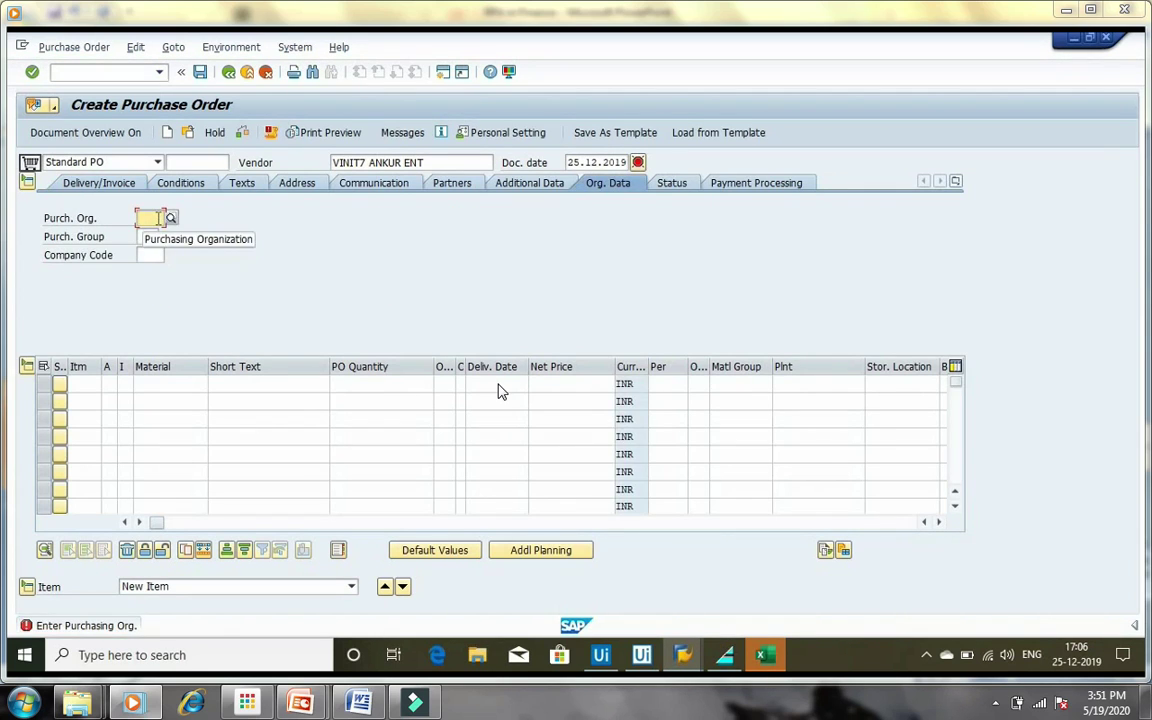
pyautogui.click(172, 220)
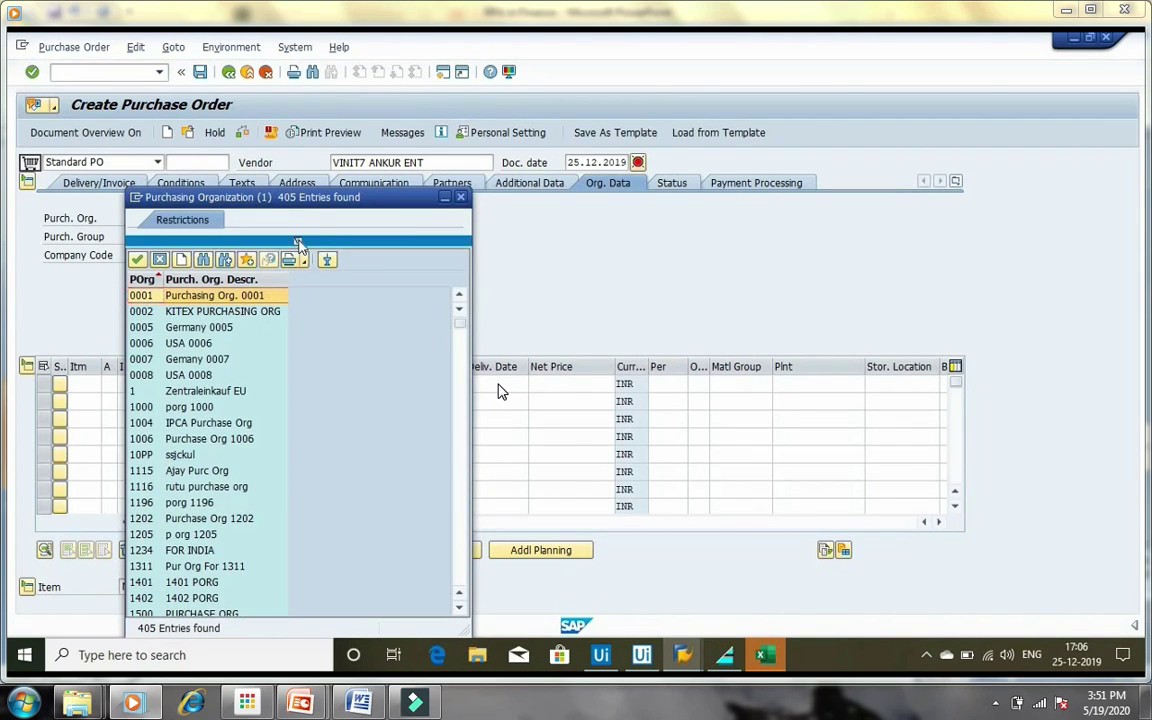
pyautogui.click(298, 244)
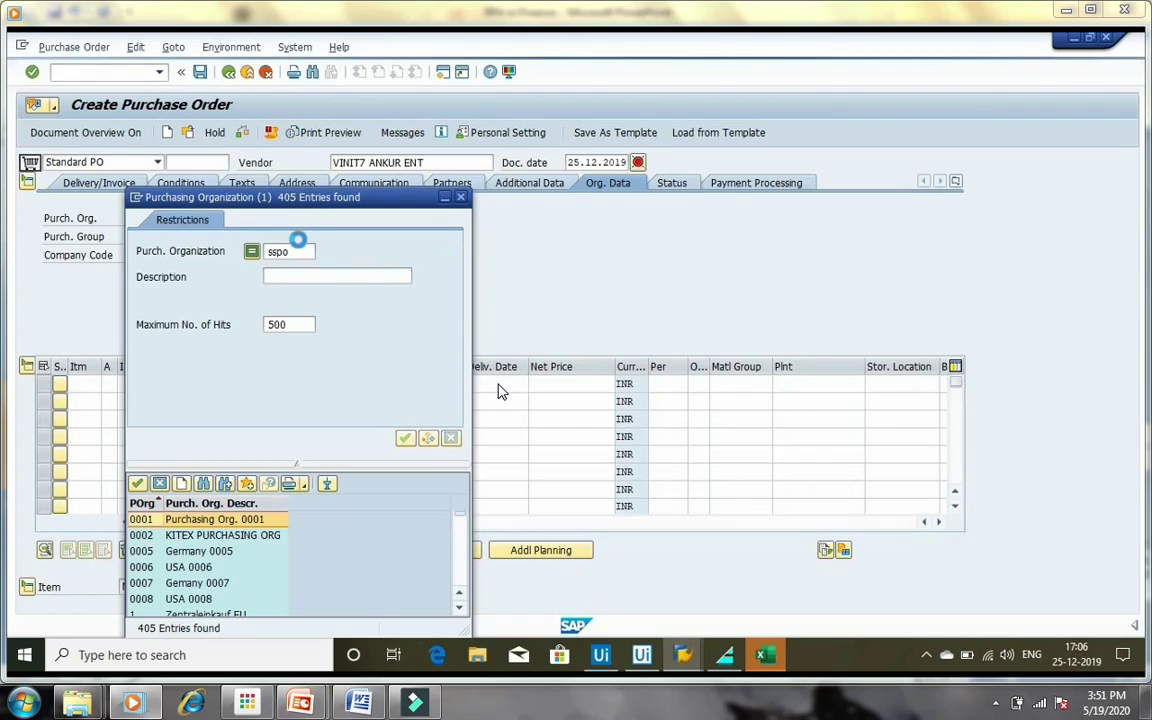
pyautogui.doubleClick(190, 297)
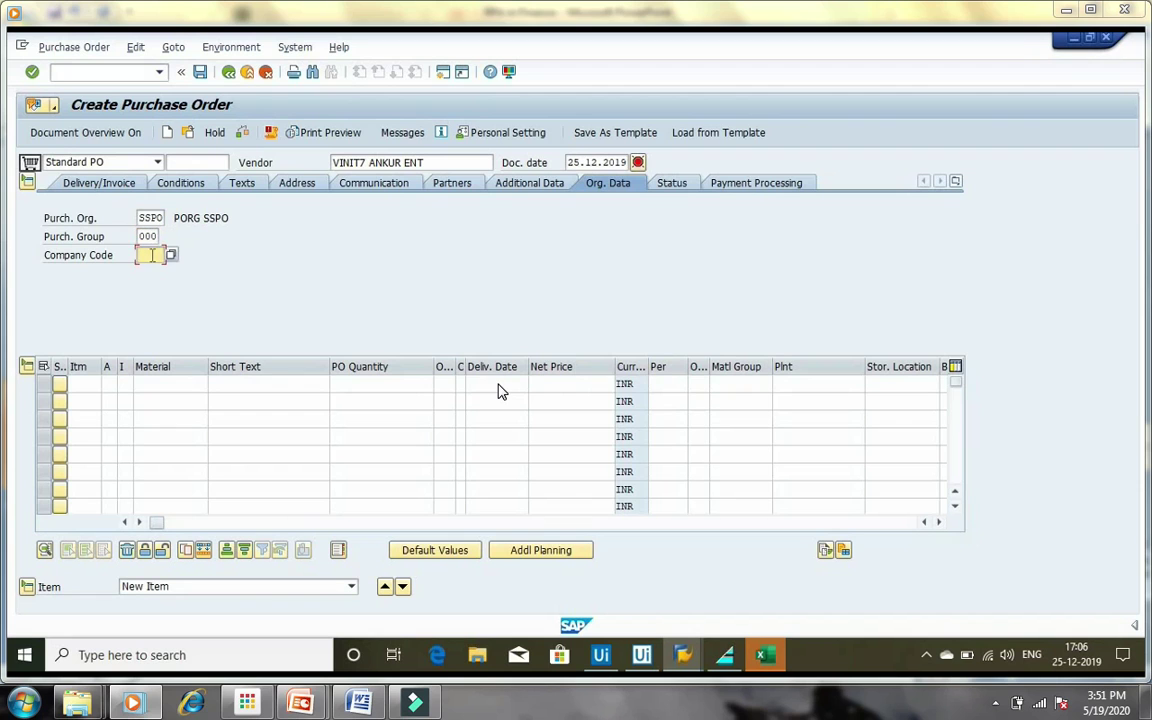
# Step: Look up company code SS11 and enter it in the order's organizational data
pyautogui.click(175, 256)
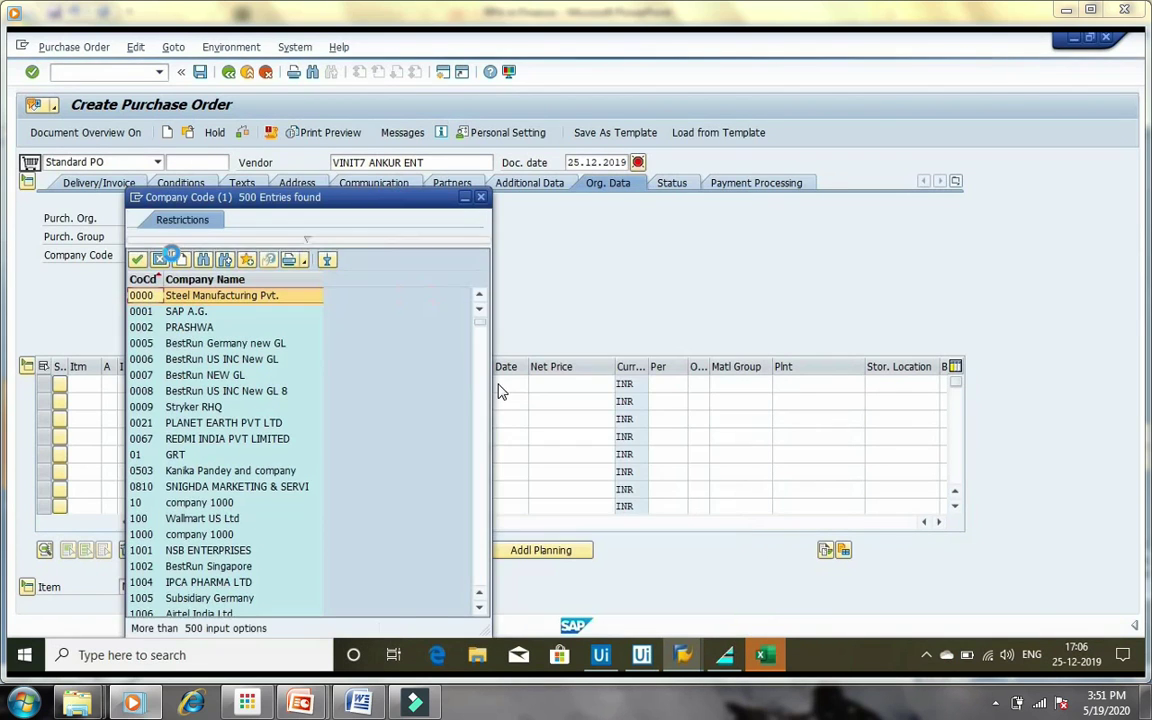
pyautogui.click(307, 240)
pyautogui.write('Ss11')
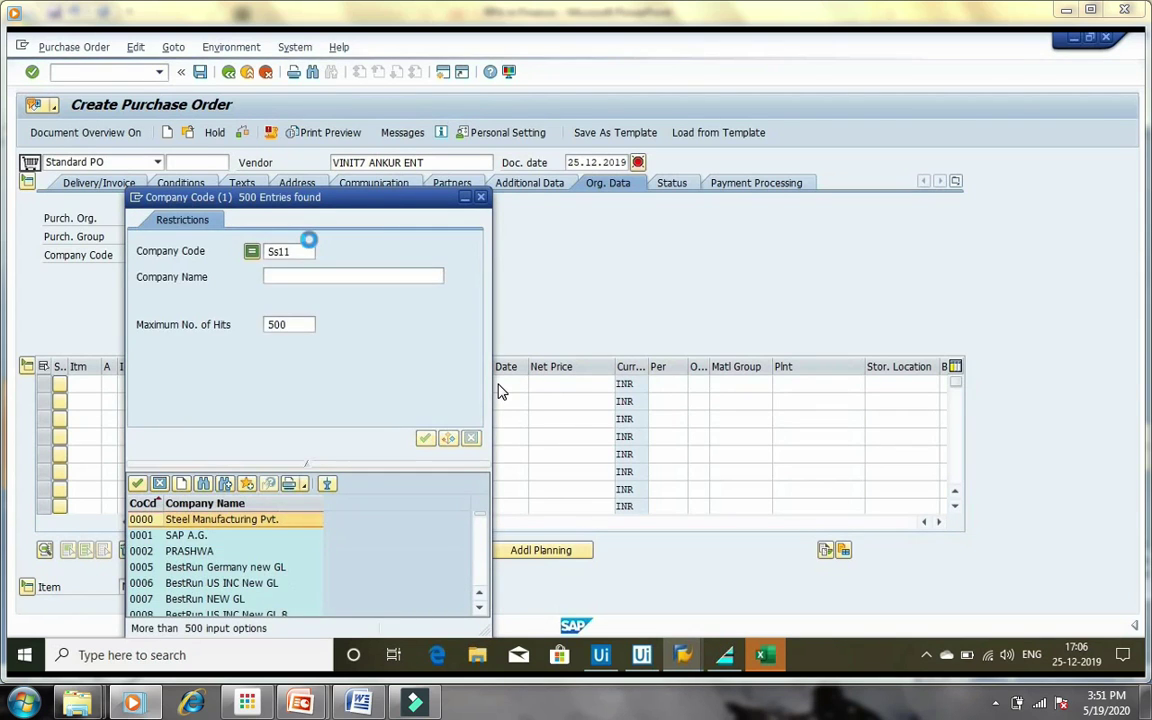
pyautogui.press('Return')
pyautogui.doubleClick(195, 296)
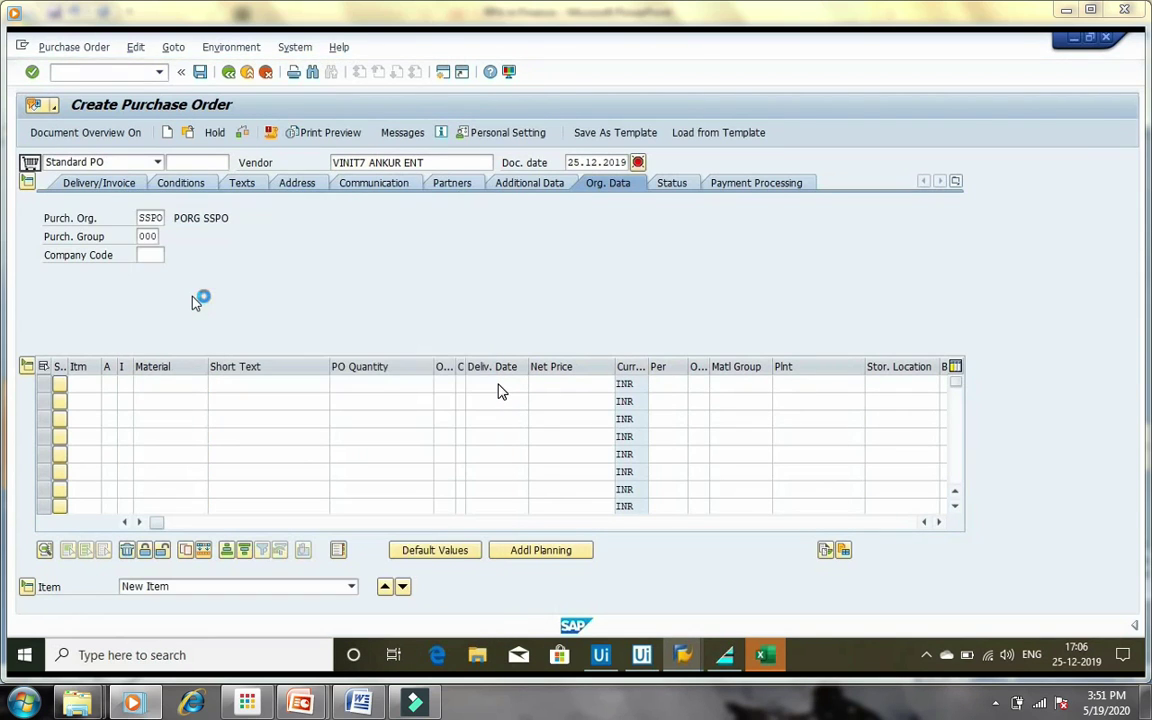
pyautogui.press('Return')
# Step: Enter materials S005, S007 and S005 in the first three rows of the item overview
pyautogui.write('S005')
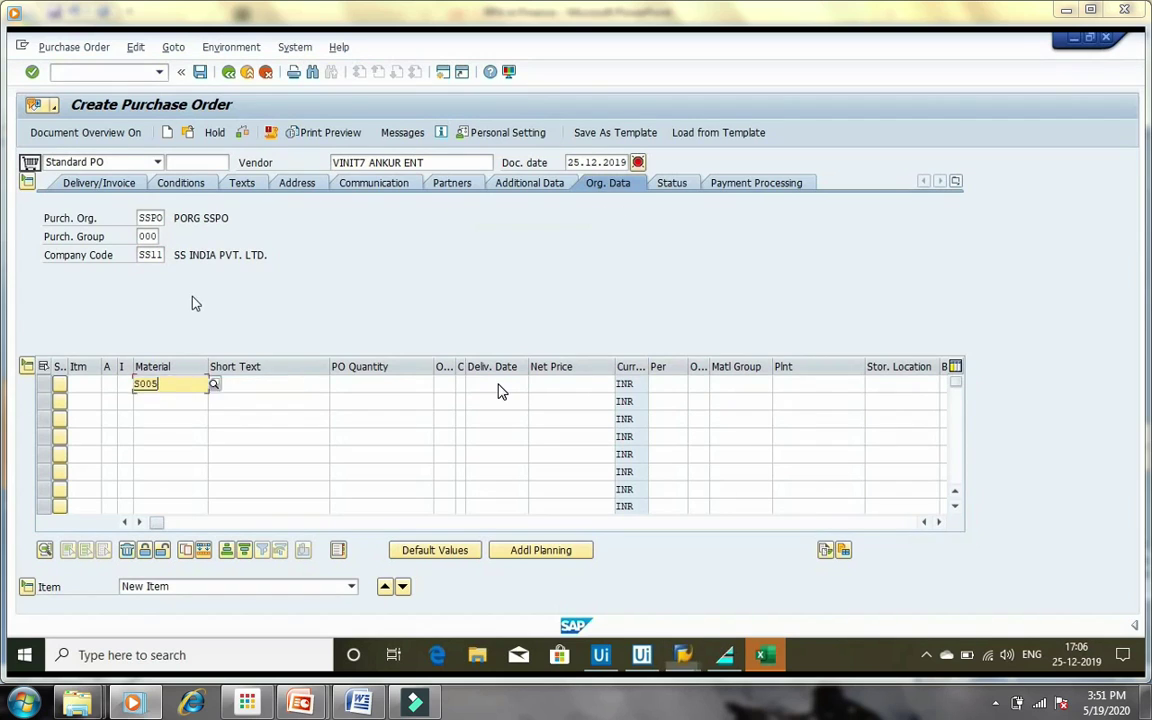
pyautogui.press('Down')
pyautogui.write('S007')
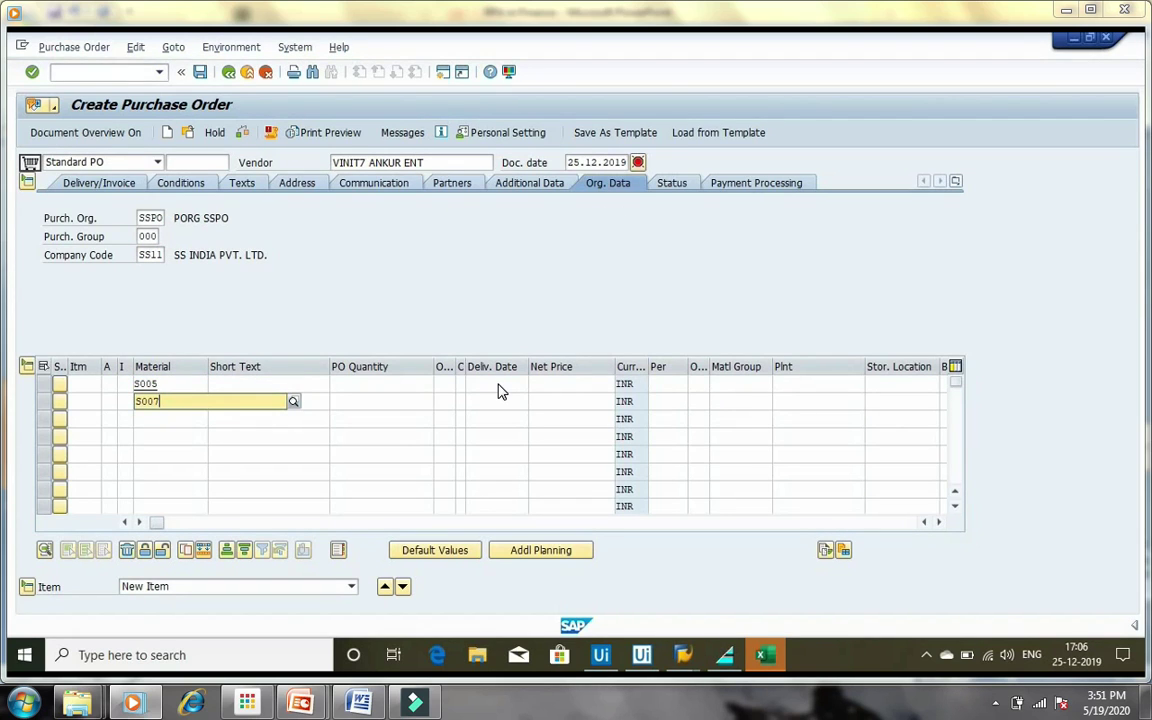
pyautogui.press('Down')
pyautogui.write('S005')
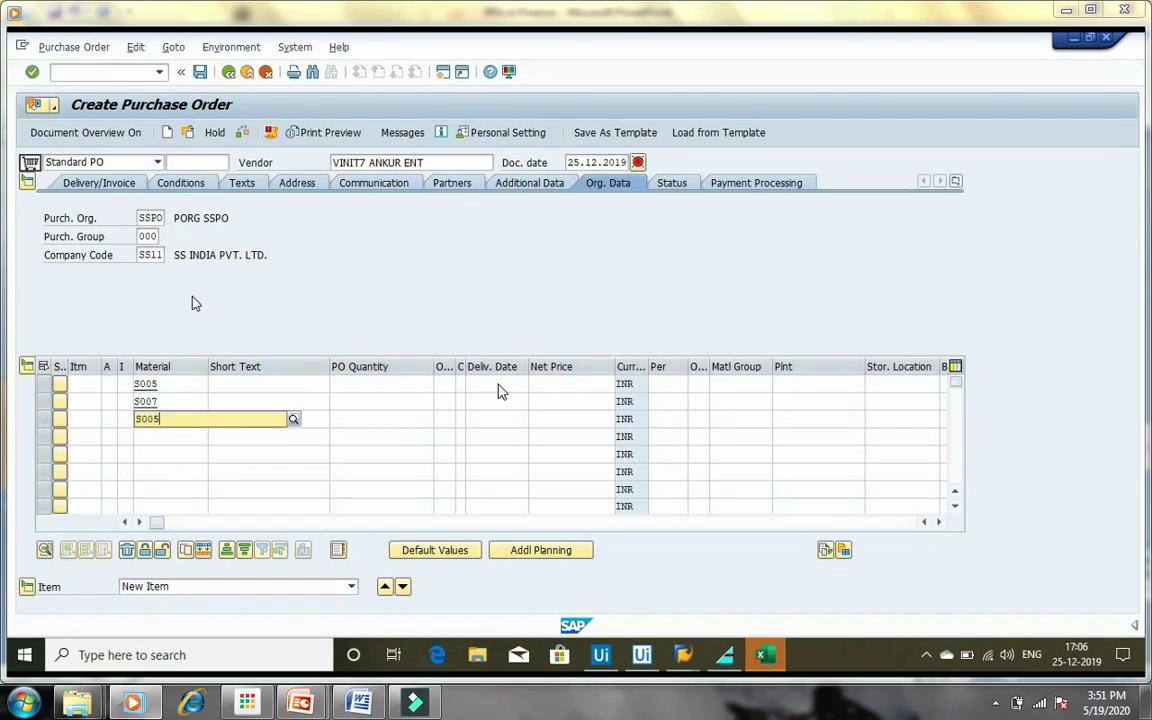
pyautogui.press('Return')
# Step: Set the PO quantities of the three items to 1, 2 and 2
pyautogui.write('1')
pyautogui.press('Down')
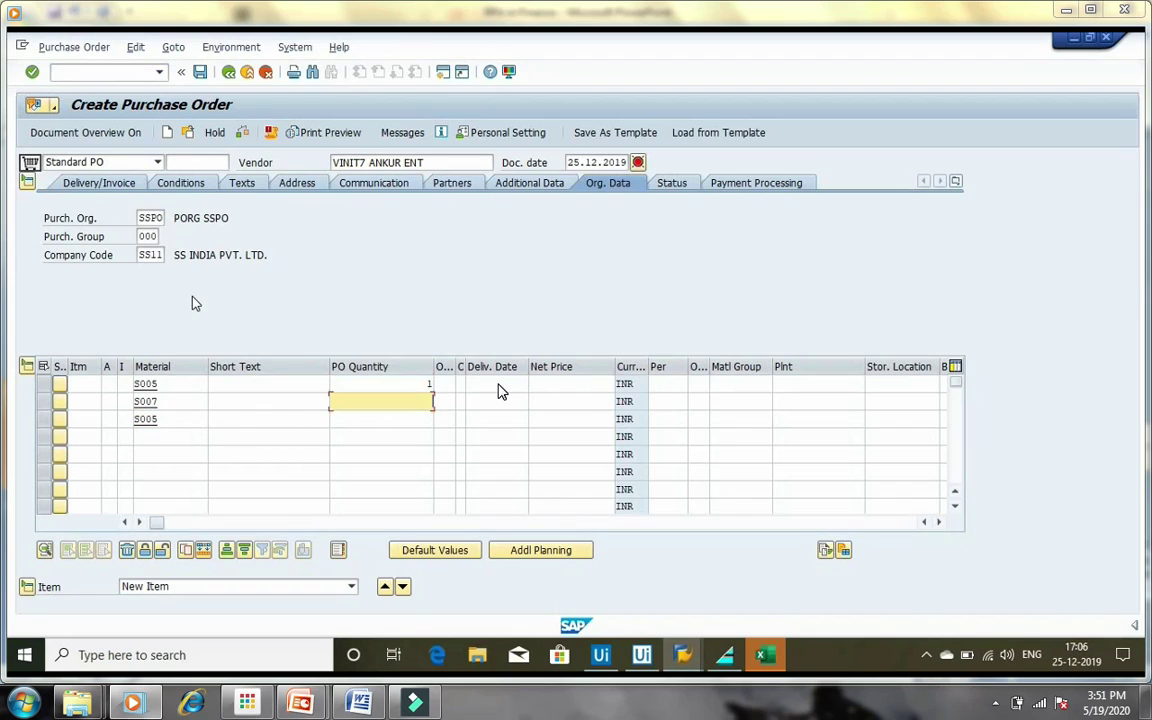
pyautogui.press('Down')
pyautogui.write('2')
pyautogui.press('Return')
# Step: Set the net price of each of the three items to 10
pyautogui.write('10')
pyautogui.press('Down')
pyautogui.write('10')
pyautogui.press('Down')
pyautogui.write('10')
pyautogui.press('Return')
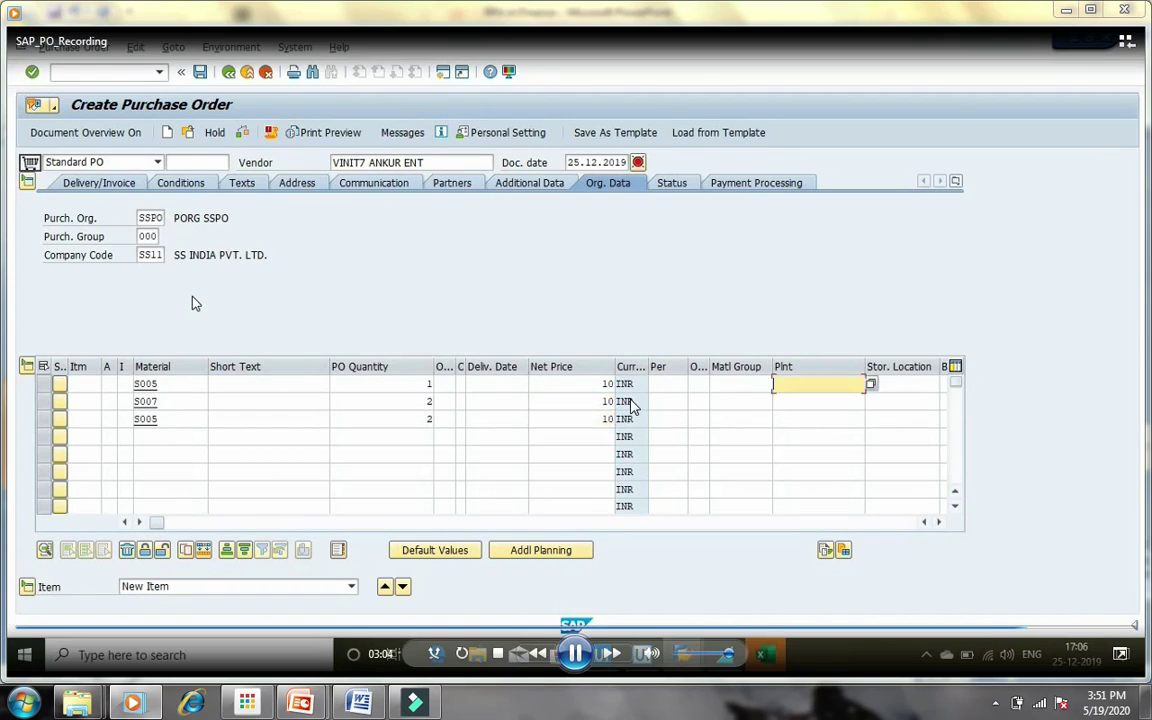
# Step: Assign plant Ss12 to all three items and enter material group 00203 for the first item
pyautogui.write('Ss12')
pyautogui.press('Down')
pyautogui.write('Ss12')
pyautogui.press('Down')
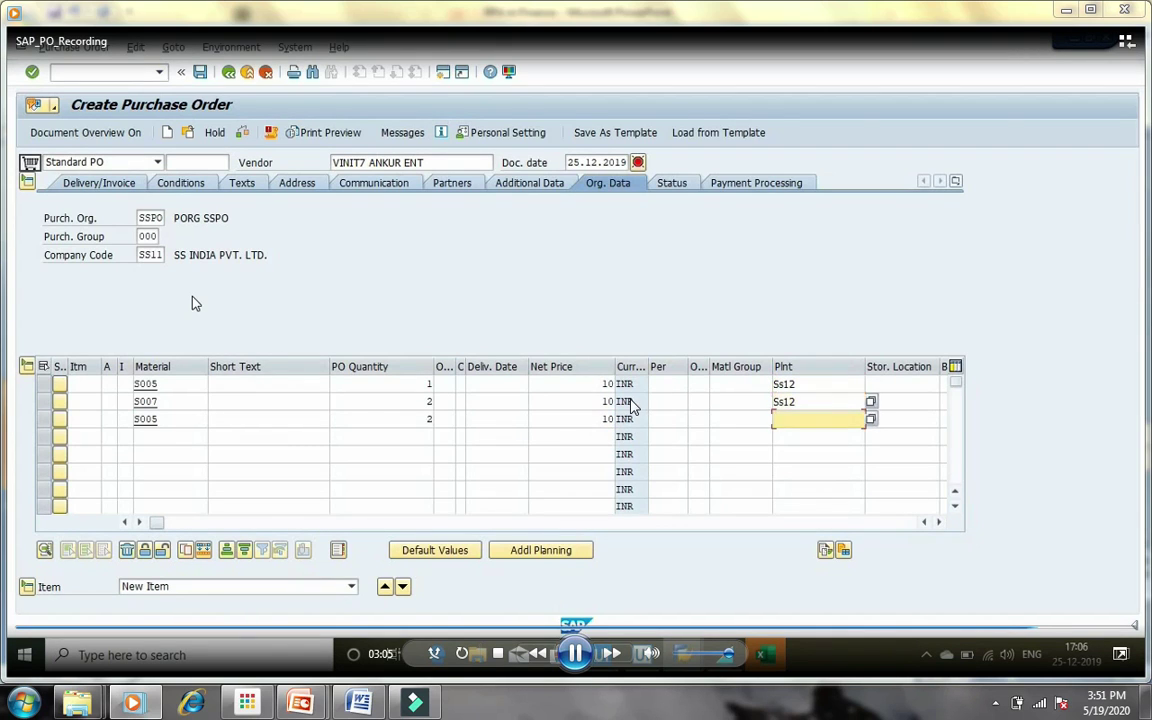
pyautogui.write('Ss12')
pyautogui.press('Return')
pyautogui.write('00203')
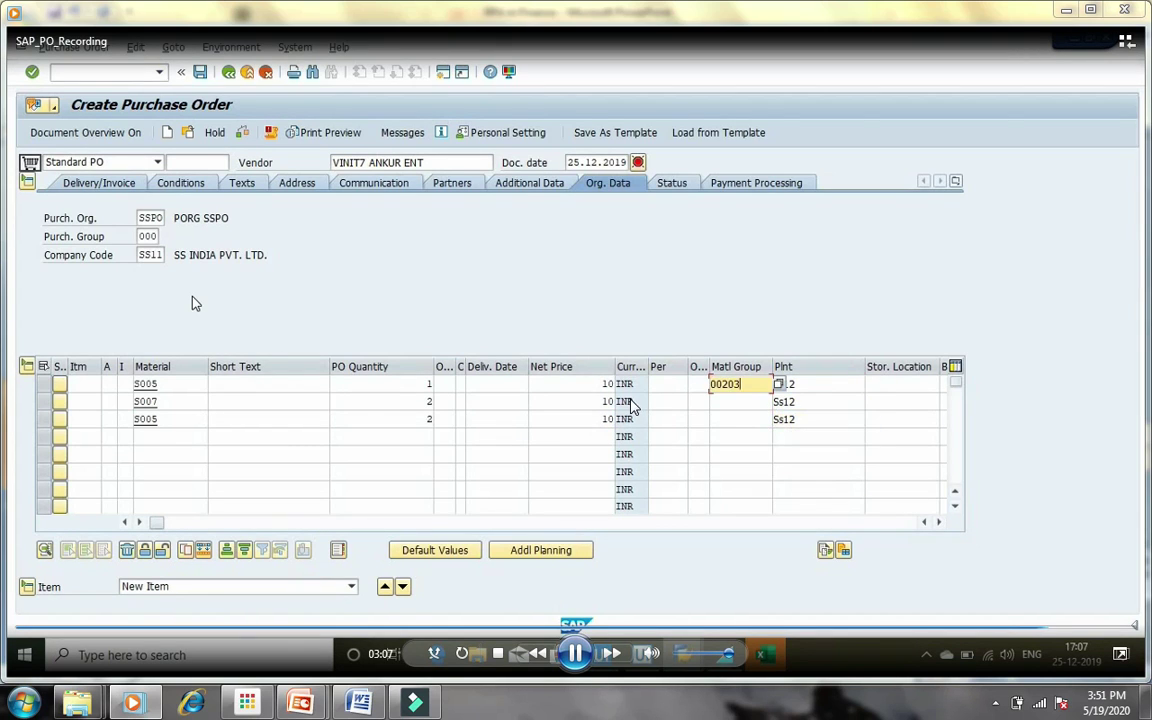
pyautogui.press('Down')
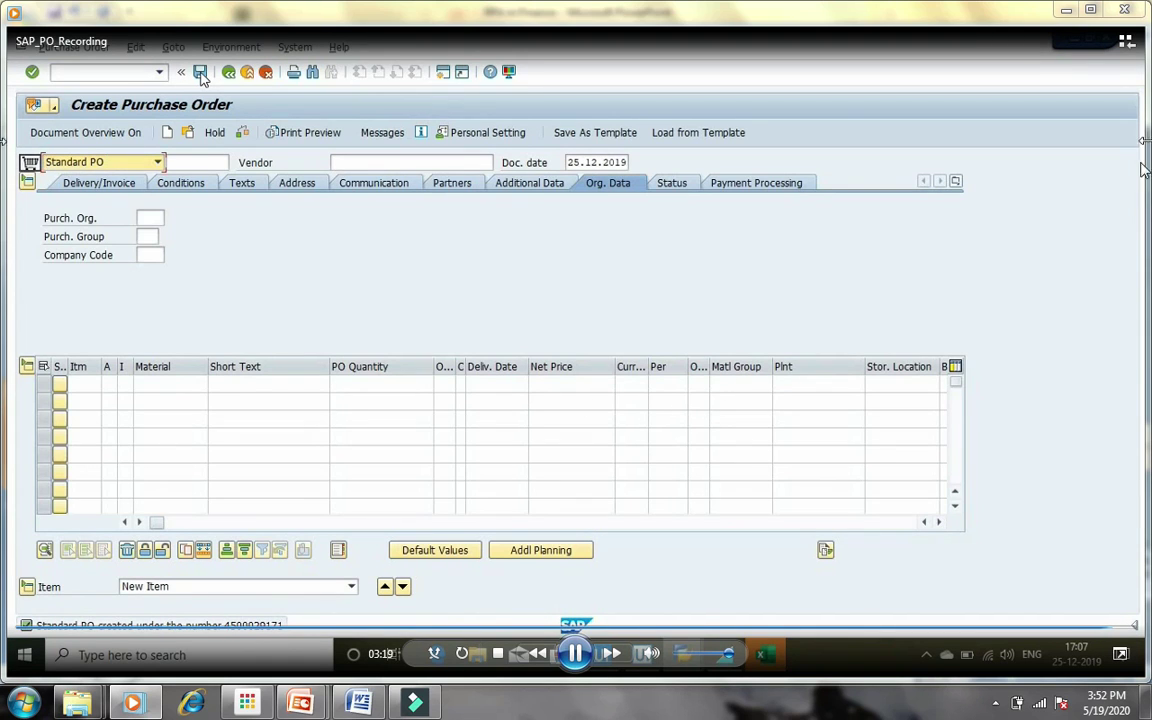
# Step: Close the recording to switch to the PowerPoint presentation, and show its Exercise slide in the slide show
pyautogui.click(1126, 11)
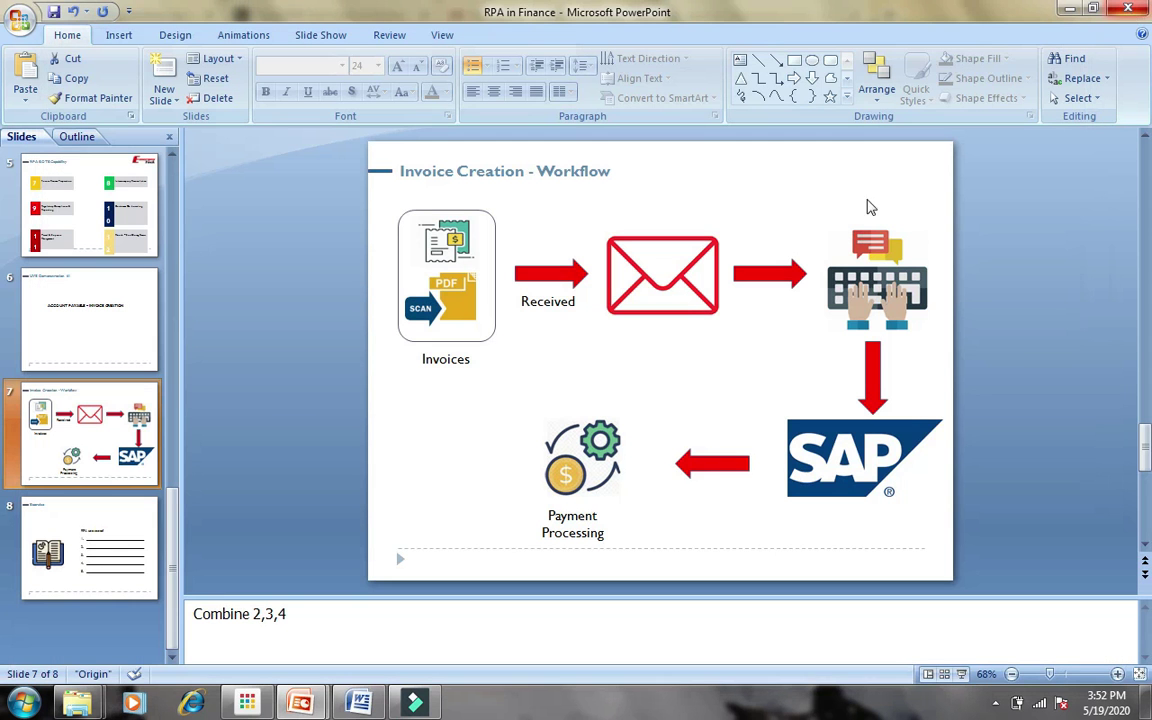
pyautogui.click(961, 674)
pyautogui.press('Right')
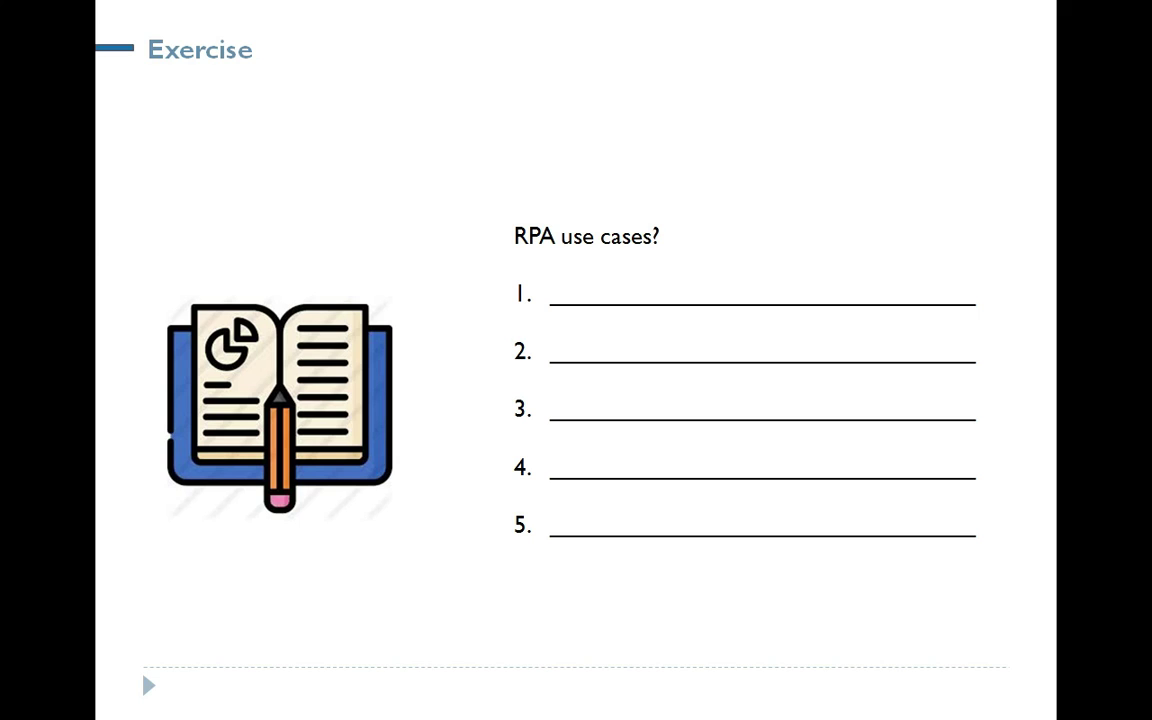